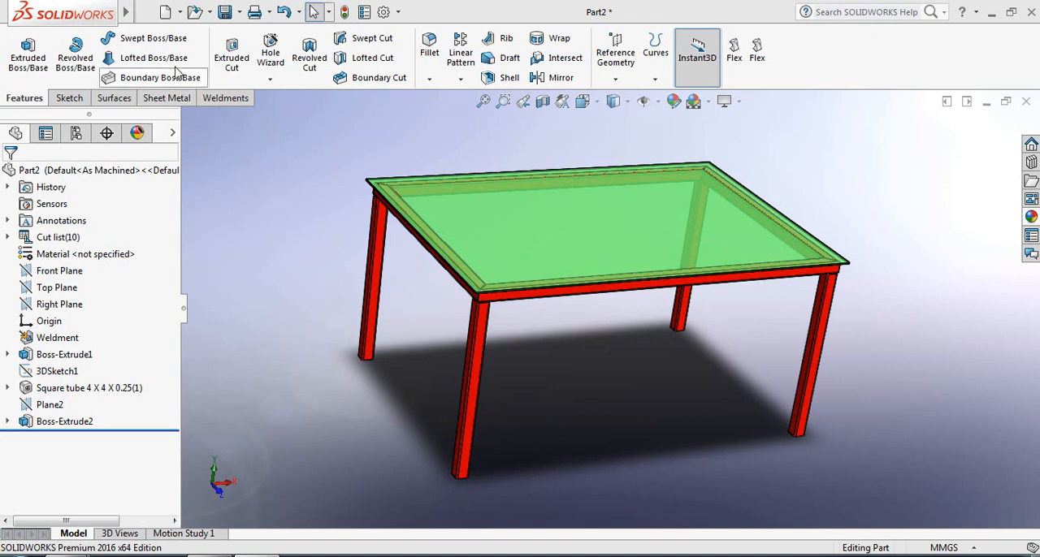
Create a new part document and start a sketch on the Top Plane
{"action": "left_click", "coordinate": [165, 13]}
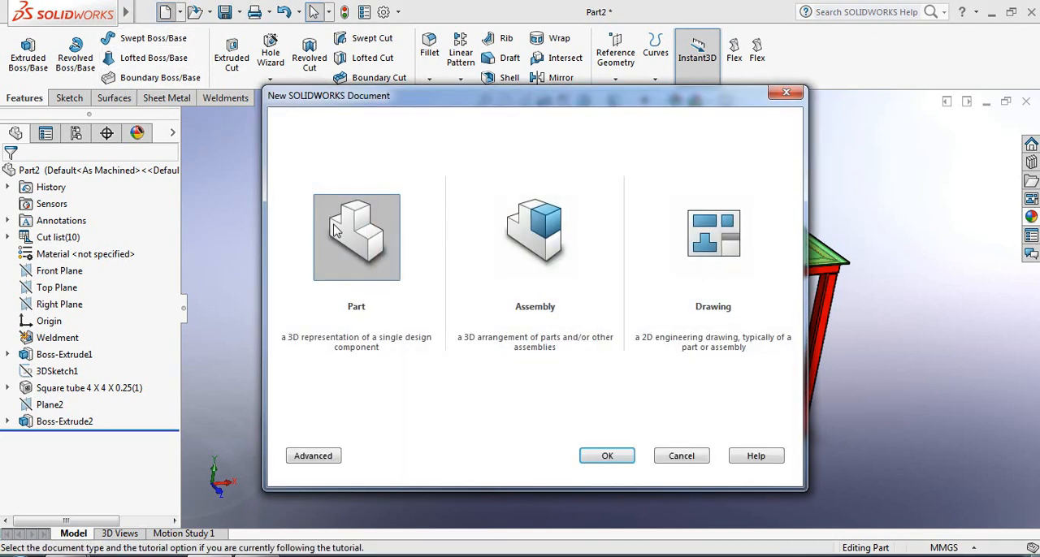
{"action": "left_click", "coordinate": [606, 457]}
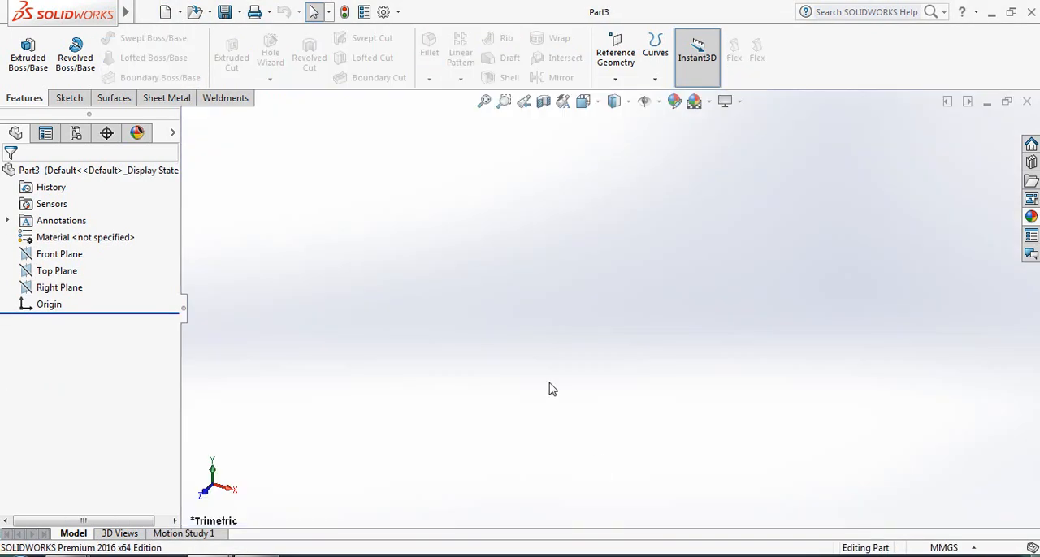
{"action": "left_click", "coordinate": [68, 99]}
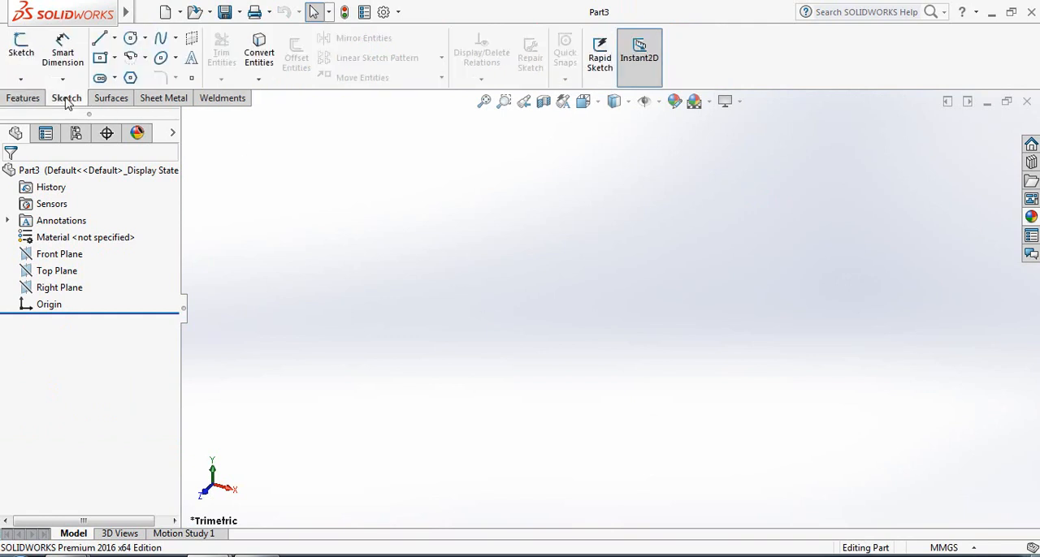
{"action": "left_click", "coordinate": [54, 272]}
{"action": "left_click", "coordinate": [72, 252]}
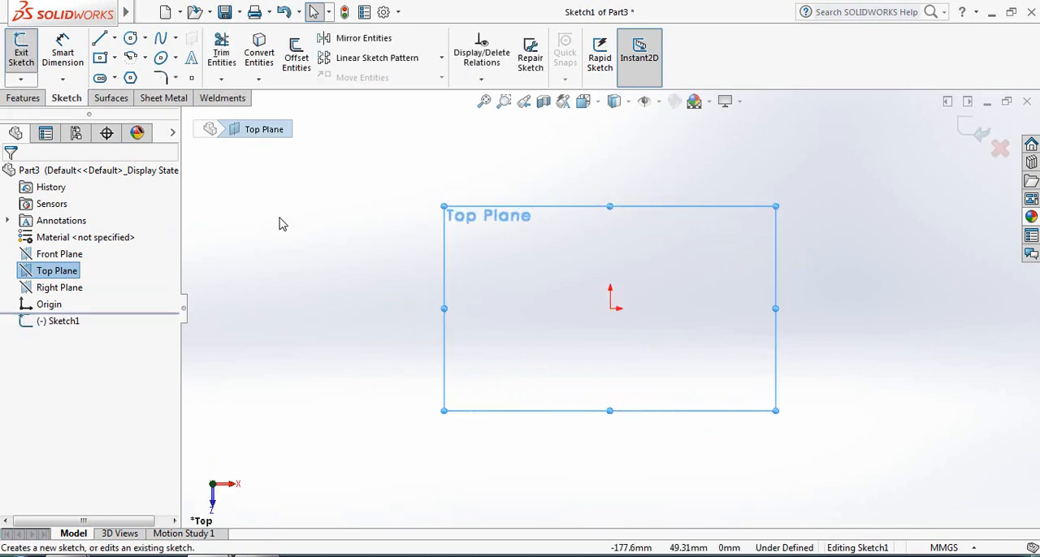
Sketch a center rectangle about 226 mm wide and 134 mm high, centered on the origin
{"action": "left_click", "coordinate": [115, 58]}
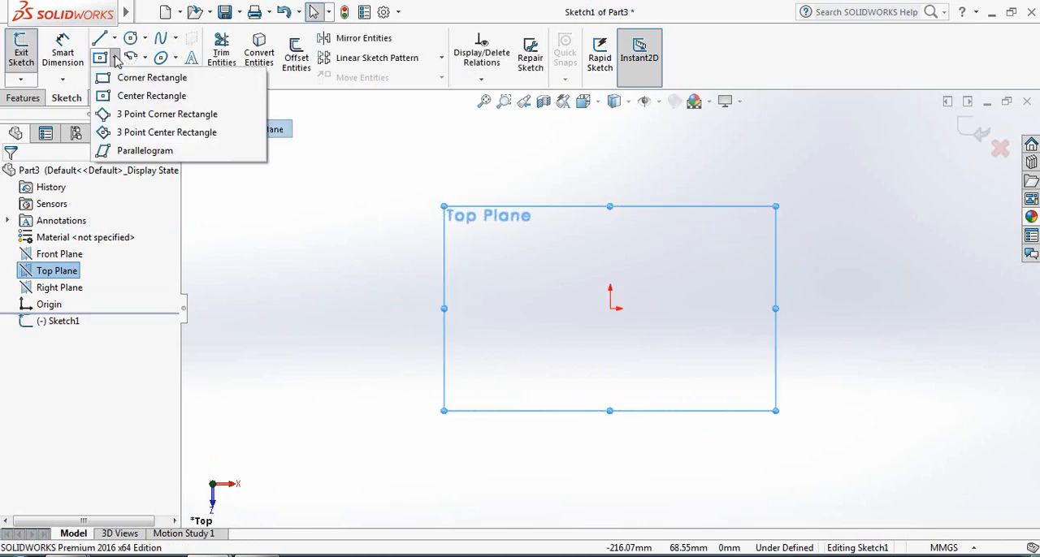
{"action": "left_click", "coordinate": [130, 99]}
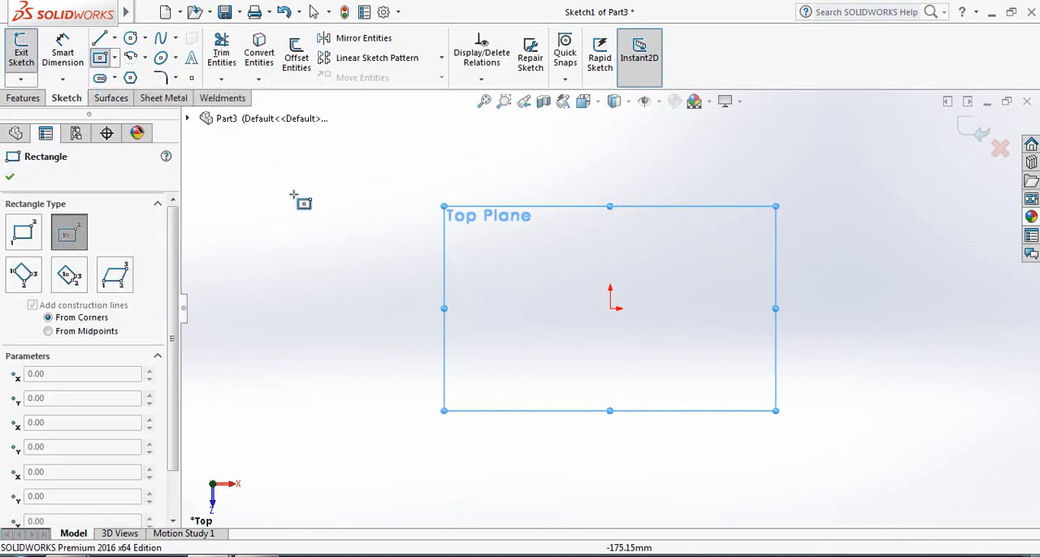
{"action": "left_click", "coordinate": [611, 309]}
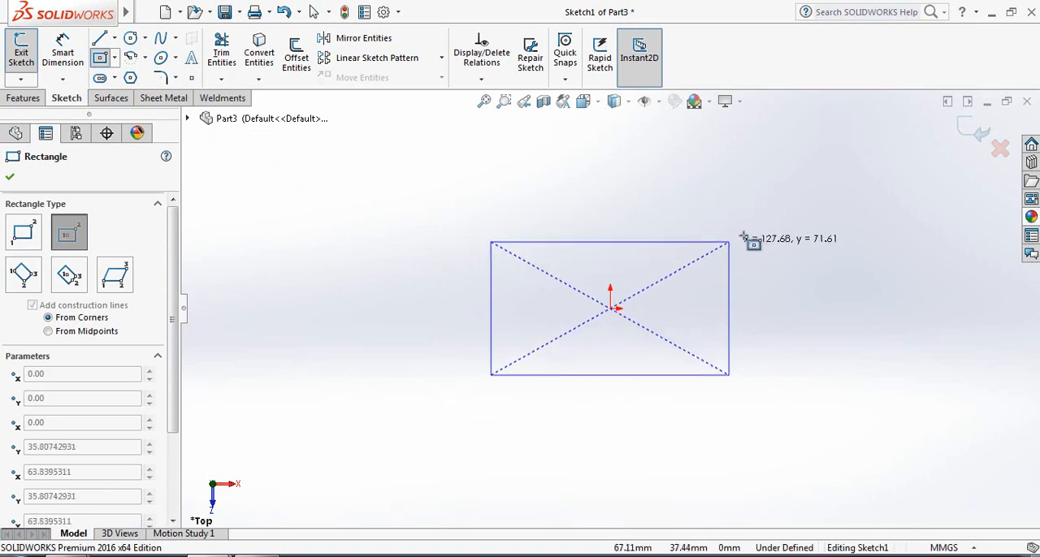
{"action": "left_click", "coordinate": [821, 184]}
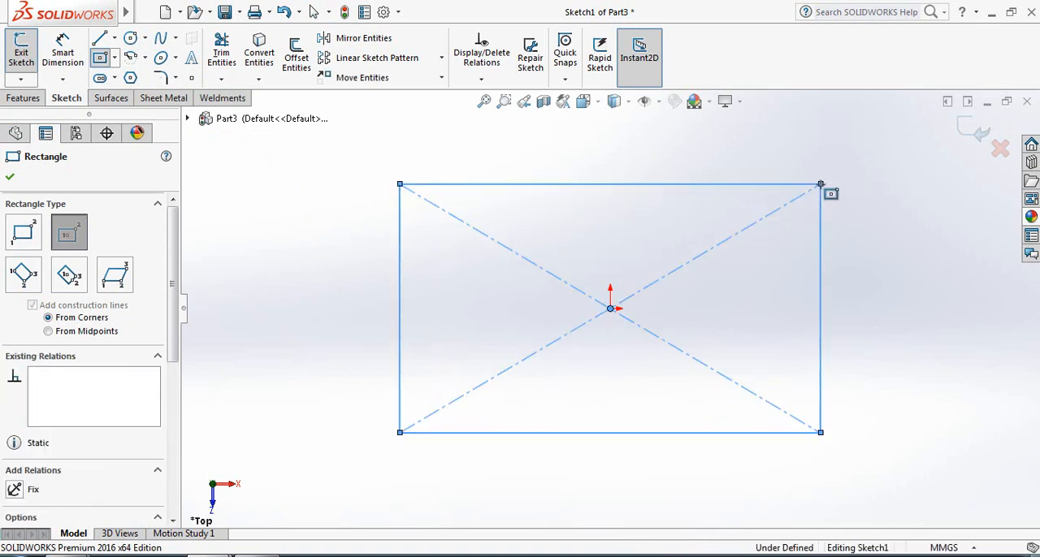
{"action": "left_click", "coordinate": [10, 179]}
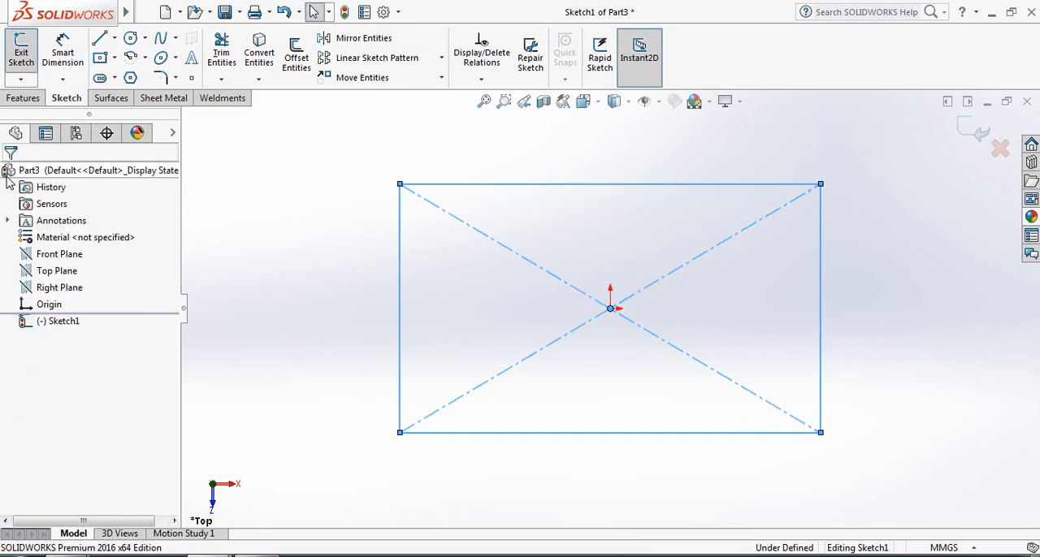
Dimension the rectangle's upper horizontal edge and set its length to 3000 mm
{"action": "left_click", "coordinate": [63, 54]}
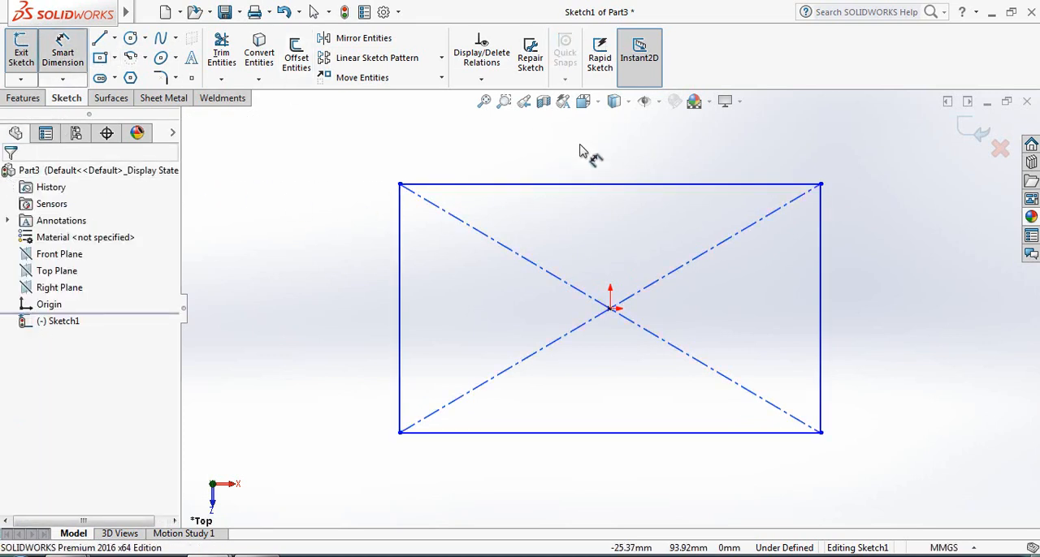
{"action": "left_click", "coordinate": [603, 185]}
{"action": "left_click", "coordinate": [611, 141]}
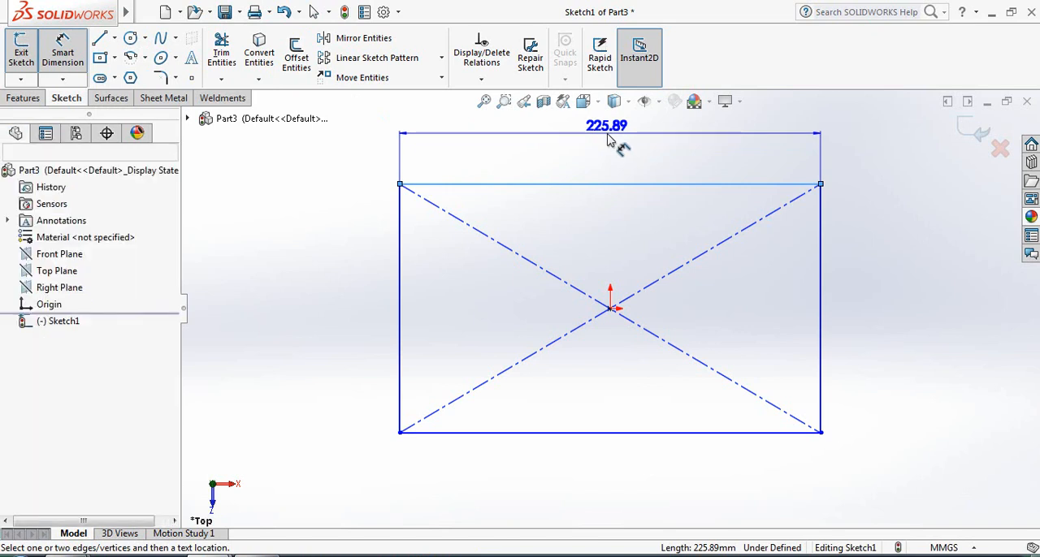
{"action": "type", "text": "3000"}
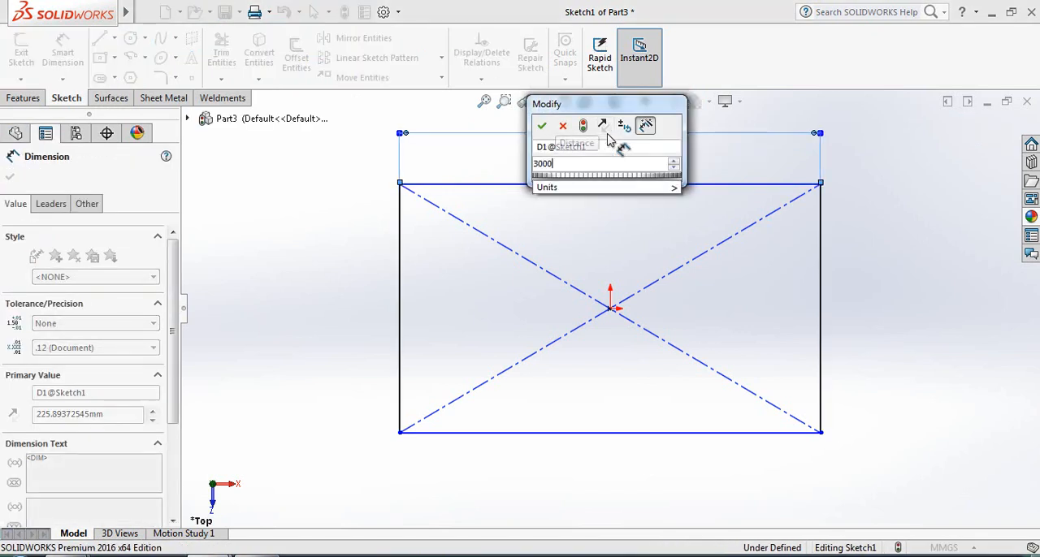
{"action": "key", "text": "Return"}
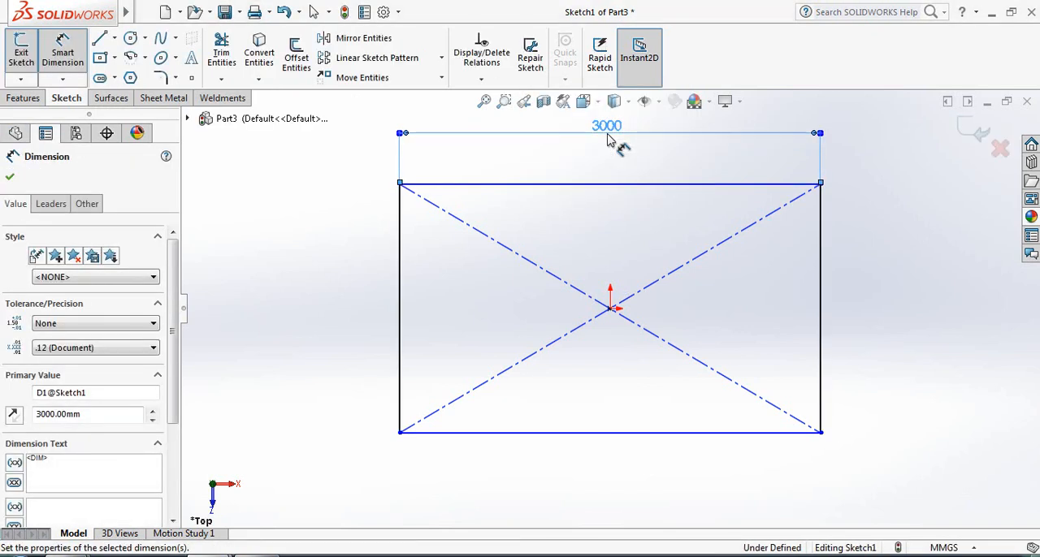
Dimension the rectangle's vertical edge and set its length to 2000 mm
{"action": "left_click", "coordinate": [399, 300]}
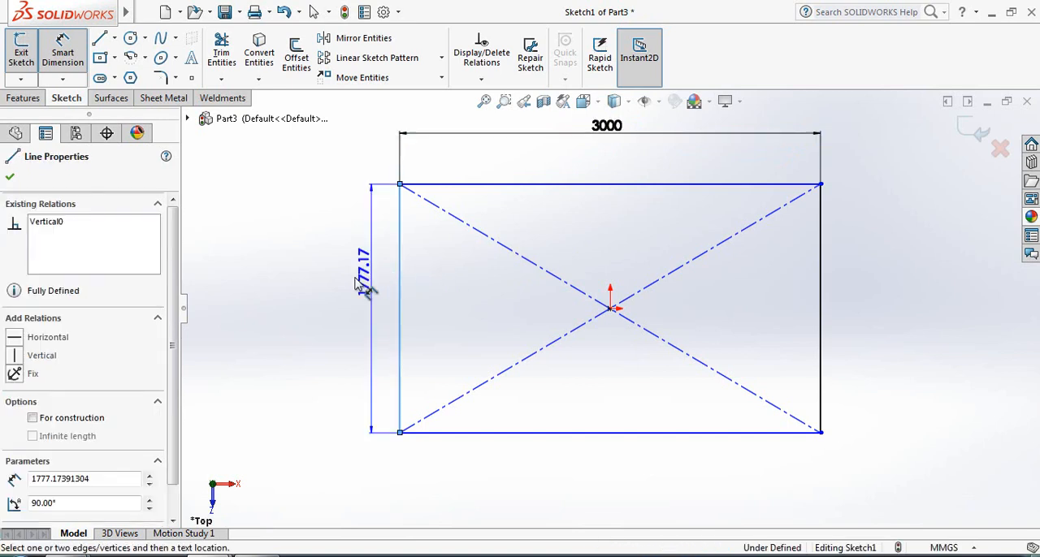
{"action": "left_click", "coordinate": [342, 284]}
{"action": "type", "text": "2000"}
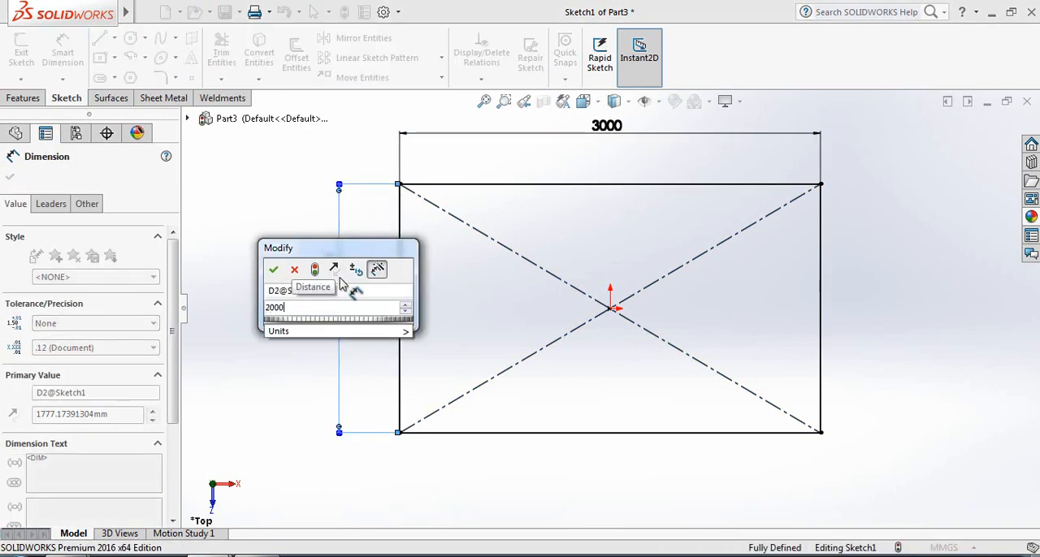
{"action": "key", "text": "Return"}
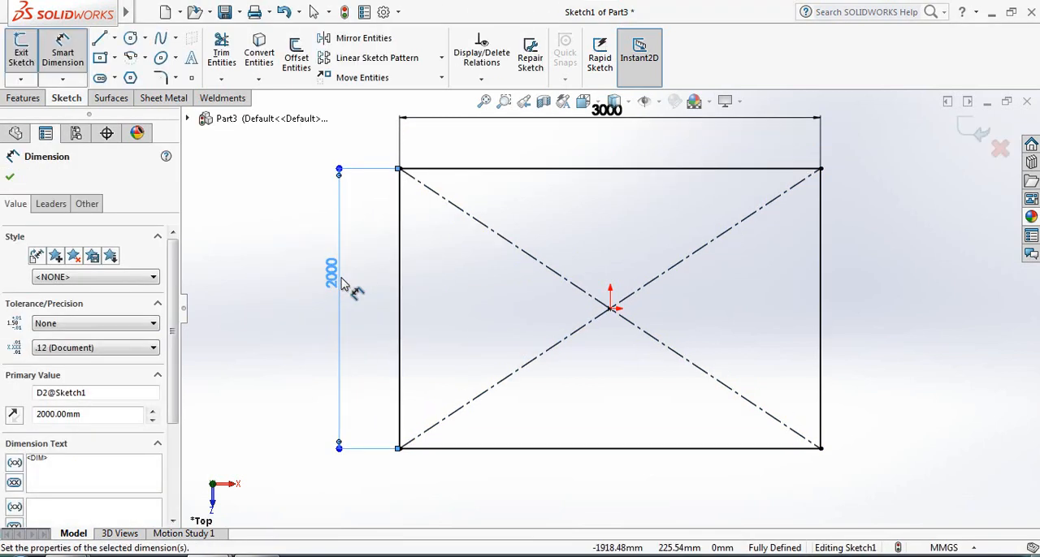
{"action": "left_click", "coordinate": [11, 179]}
{"action": "key", "text": "f"}
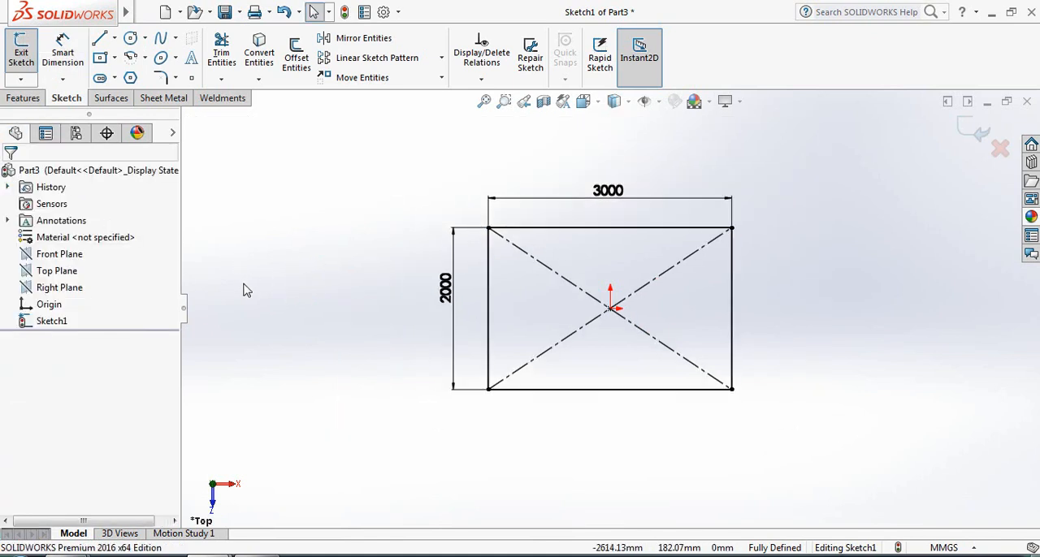
{"action": "scroll", "coordinate": [247, 291], "scroll_direction": "down", "scroll_amount": 2}
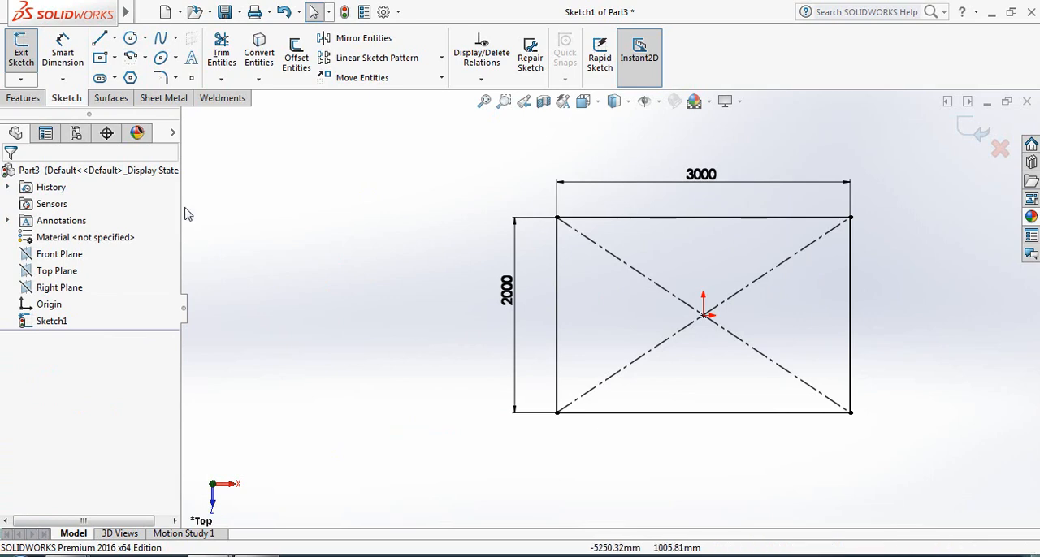
Extrude the rectangle as a blind boss 1500 mm deep, with the direction reversed so it extends below the Top Plane
{"action": "left_click", "coordinate": [23, 99]}
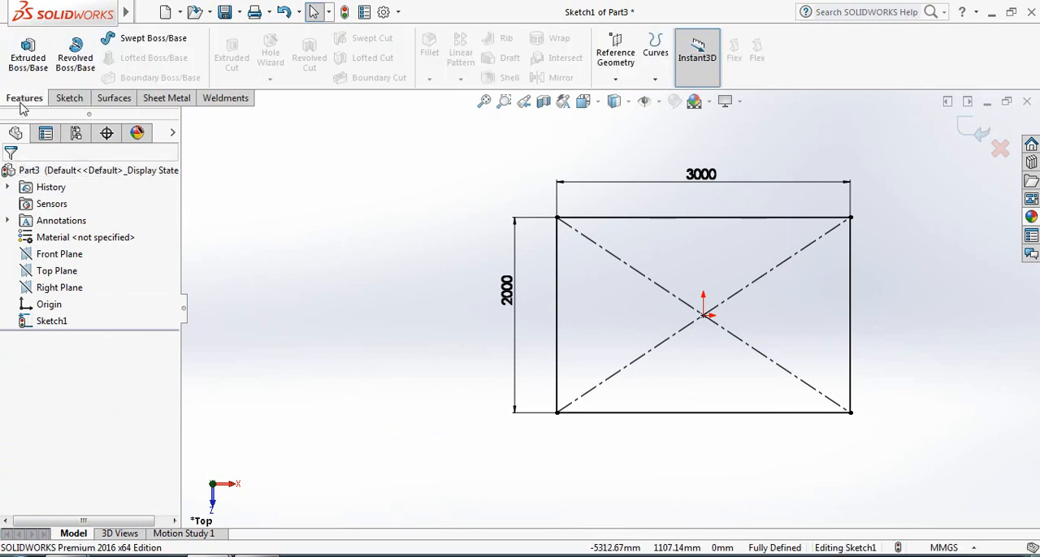
{"action": "left_click", "coordinate": [25, 76]}
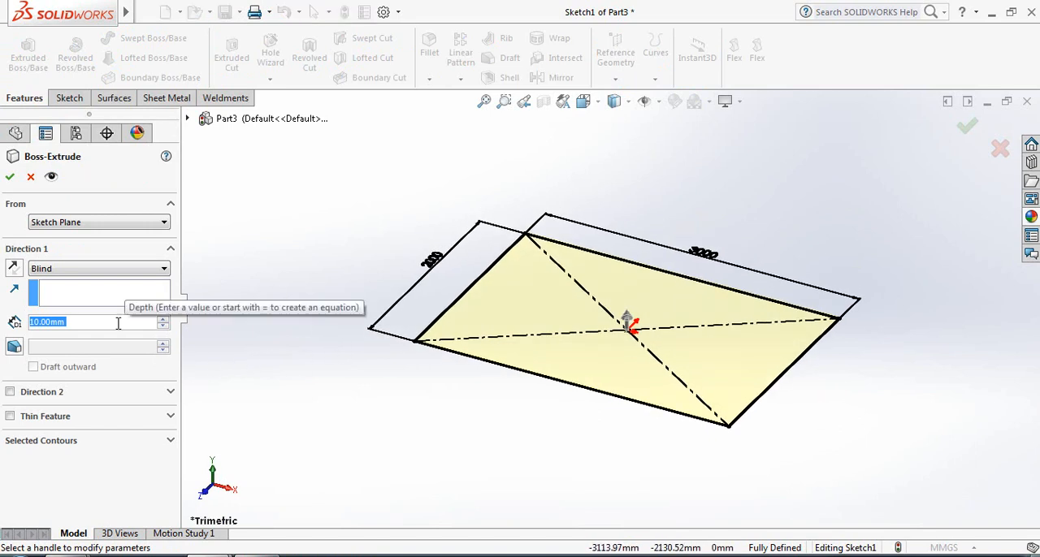
{"action": "type", "text": "1"}
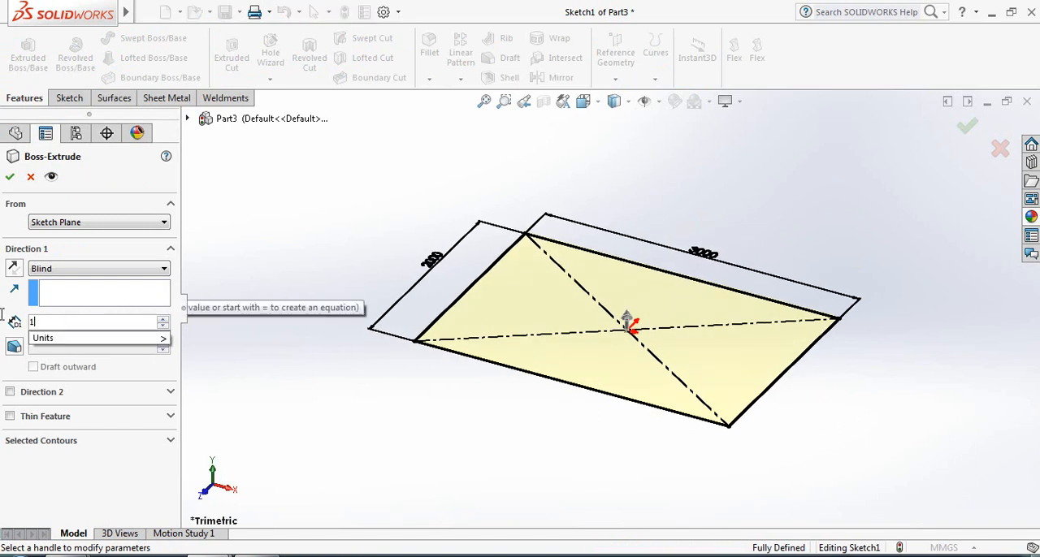
{"action": "type", "text": "500"}
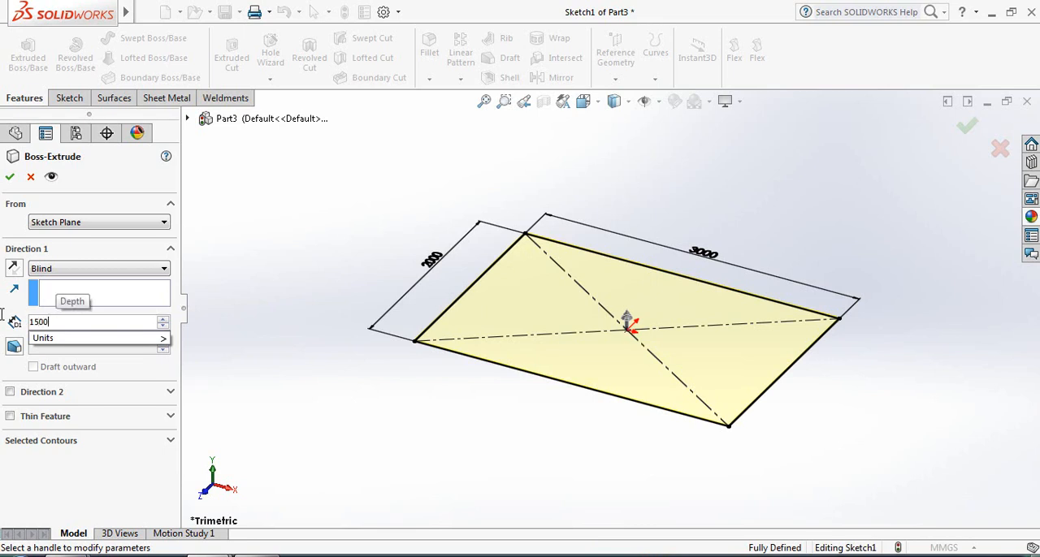
{"action": "key", "text": "Return"}
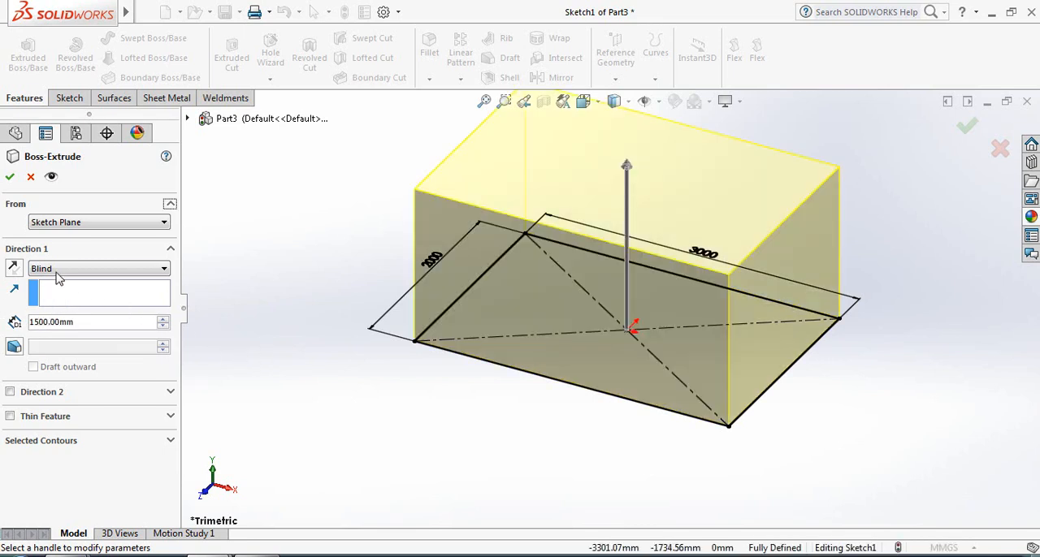
{"action": "left_click", "coordinate": [14, 269]}
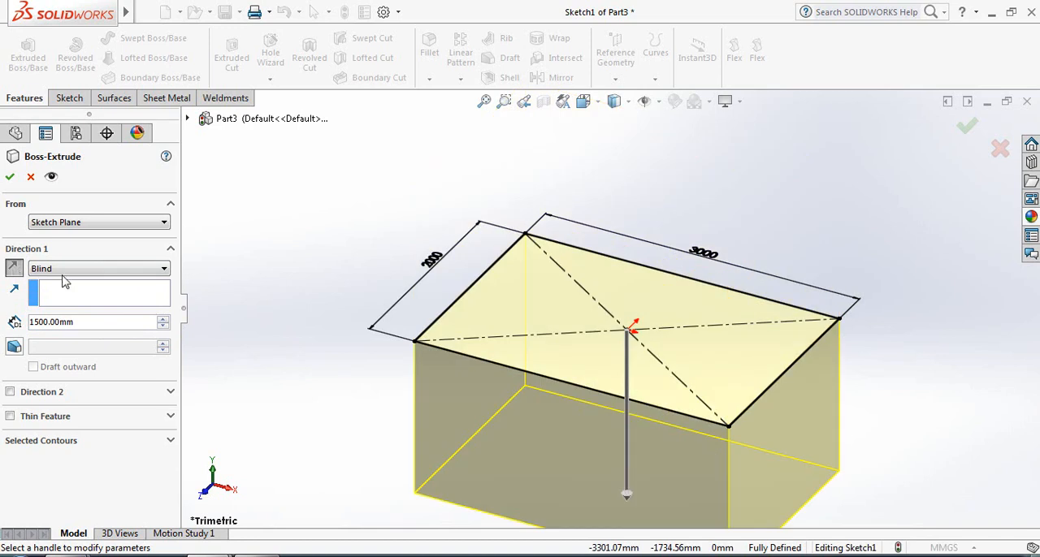
{"action": "scroll", "coordinate": [589, 512], "scroll_direction": "up", "scroll_amount": 2}
{"action": "scroll", "coordinate": [589, 512], "scroll_direction": "down", "scroll_amount": 2}
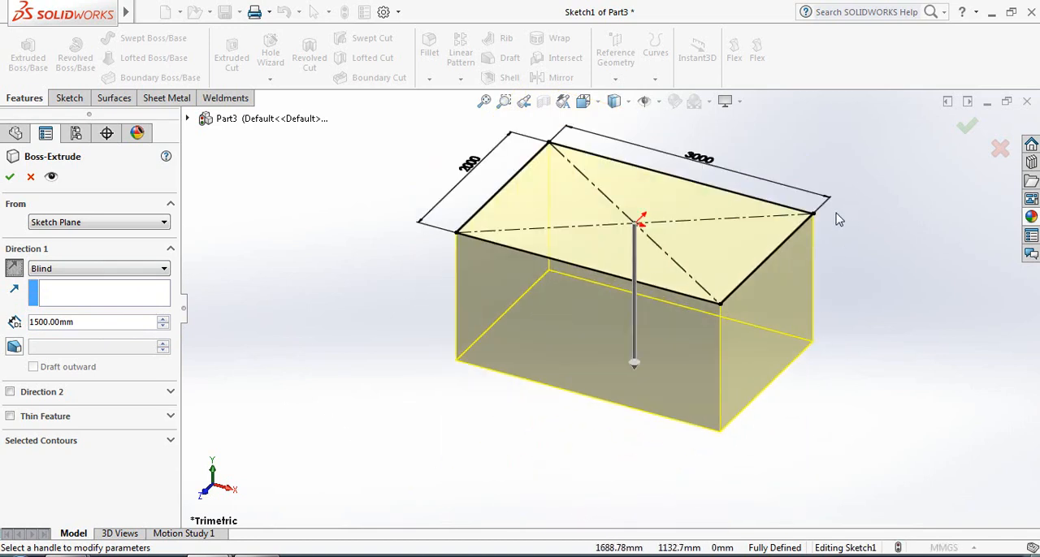
{"action": "scroll", "coordinate": [836, 219], "scroll_direction": "down", "scroll_amount": 1}
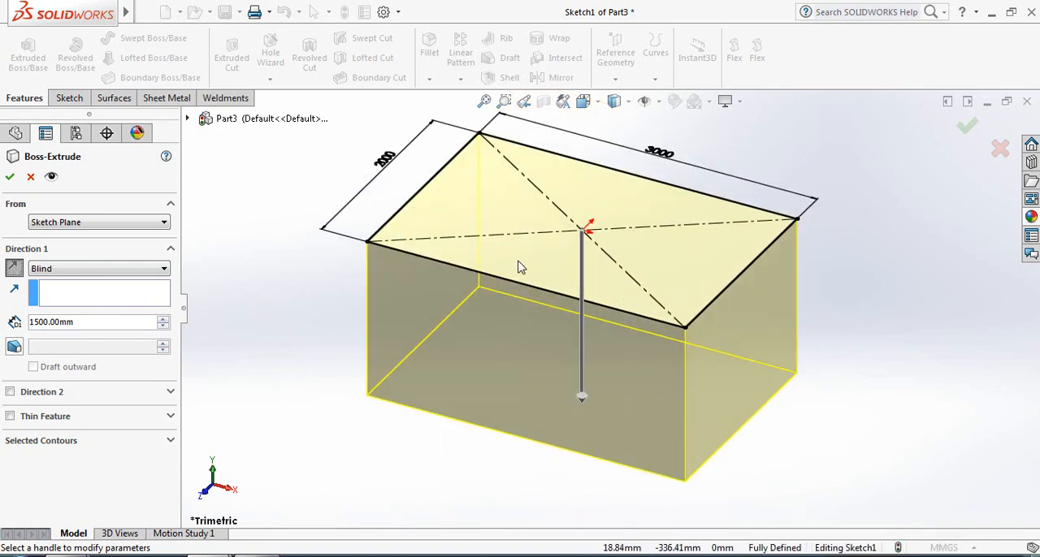
{"action": "left_click", "coordinate": [10, 177]}
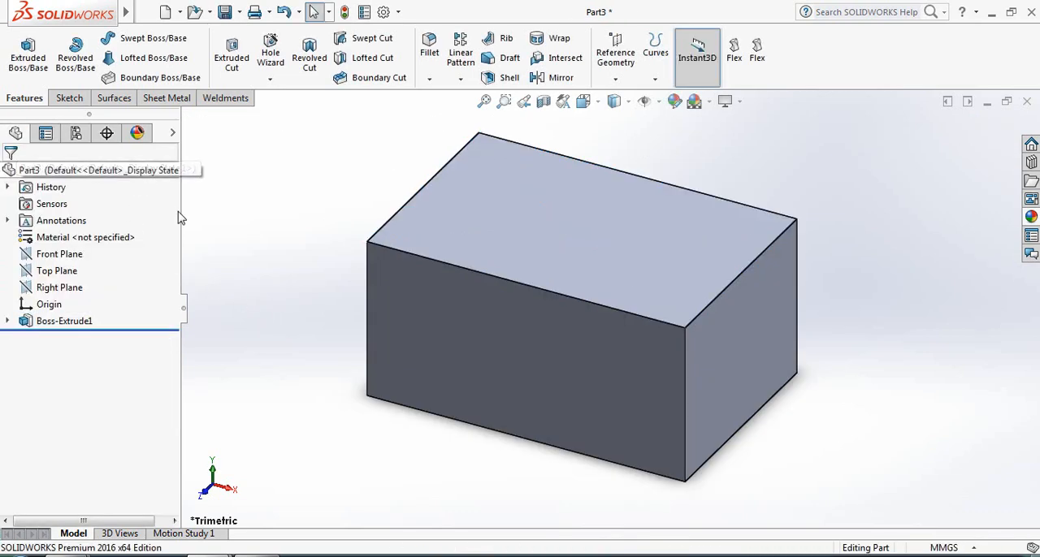
Start a 3D sketch and convert all edges of the extruded box into sketch lines
{"action": "left_click", "coordinate": [66, 98]}
{"action": "left_click", "coordinate": [20, 79]}
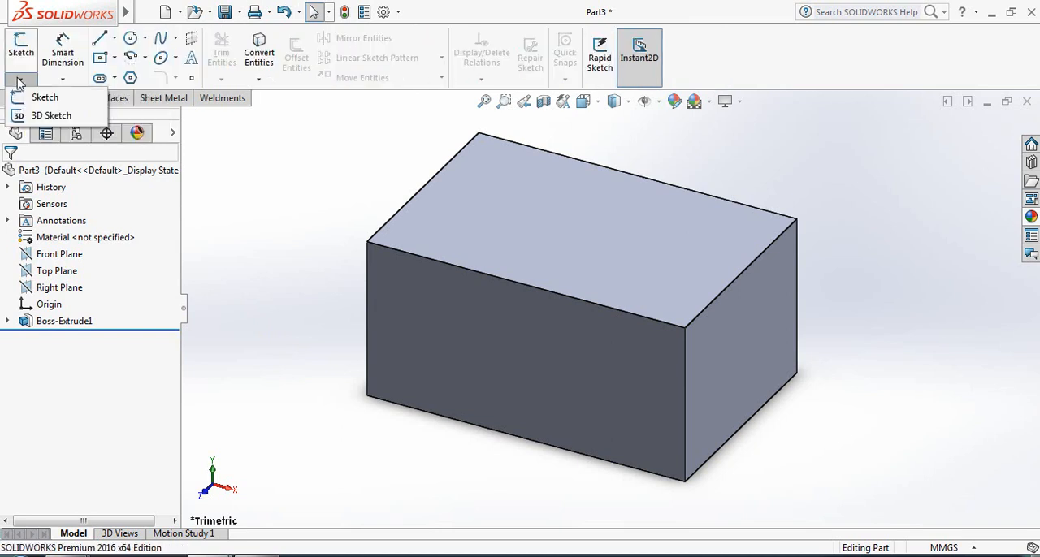
{"action": "left_click", "coordinate": [36, 117]}
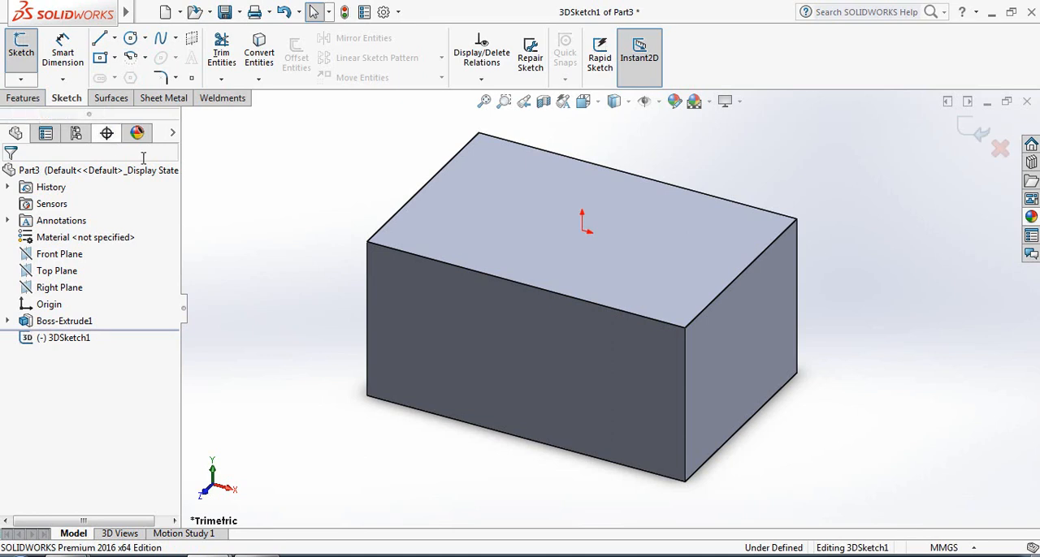
{"action": "left_click", "coordinate": [396, 254]}
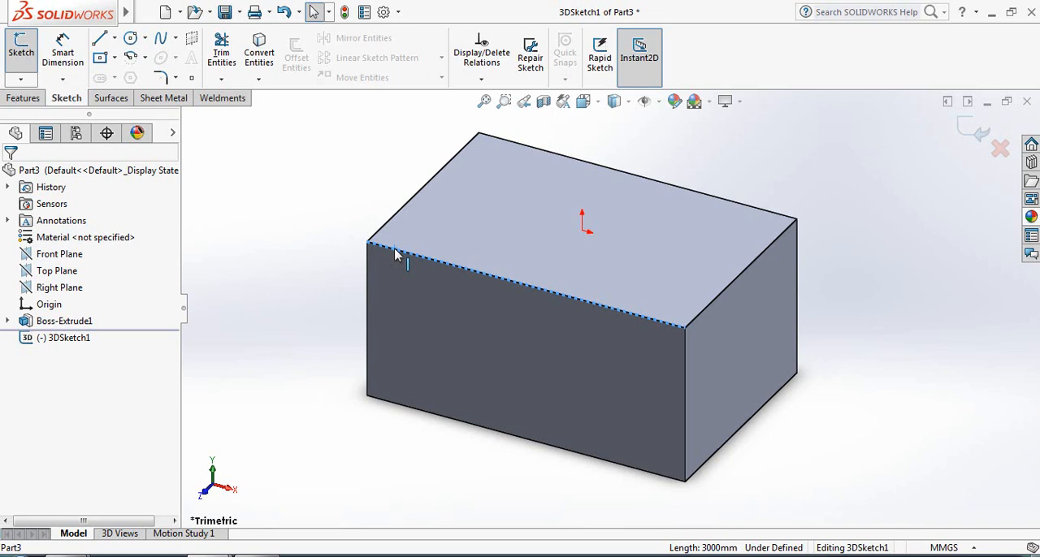
{"action": "key", "text": "ctrl+a"}
{"action": "left_click", "coordinate": [259, 43]}
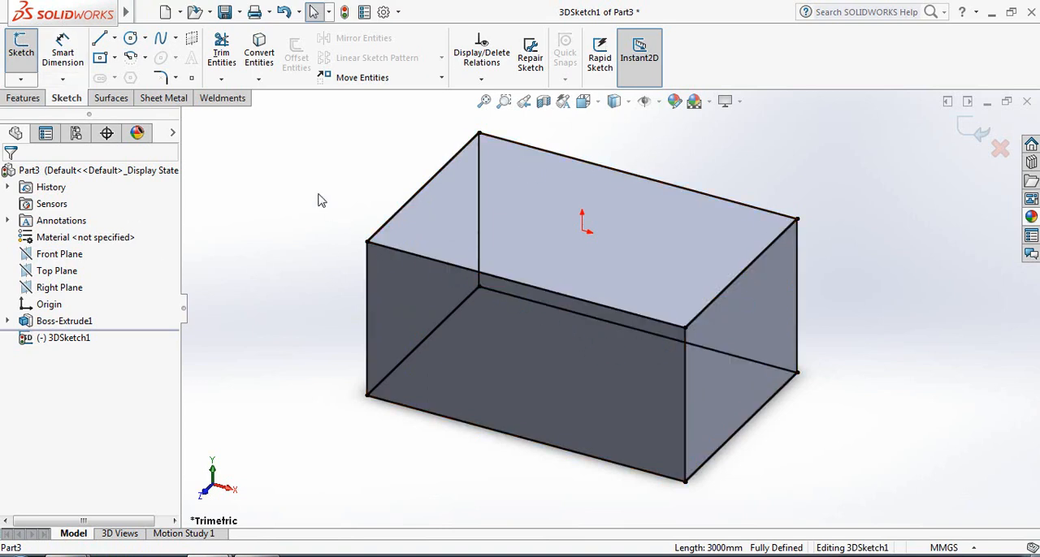
Hide the extruded box and exit the 3D sketch
{"action": "right_click", "coordinate": [70, 325]}
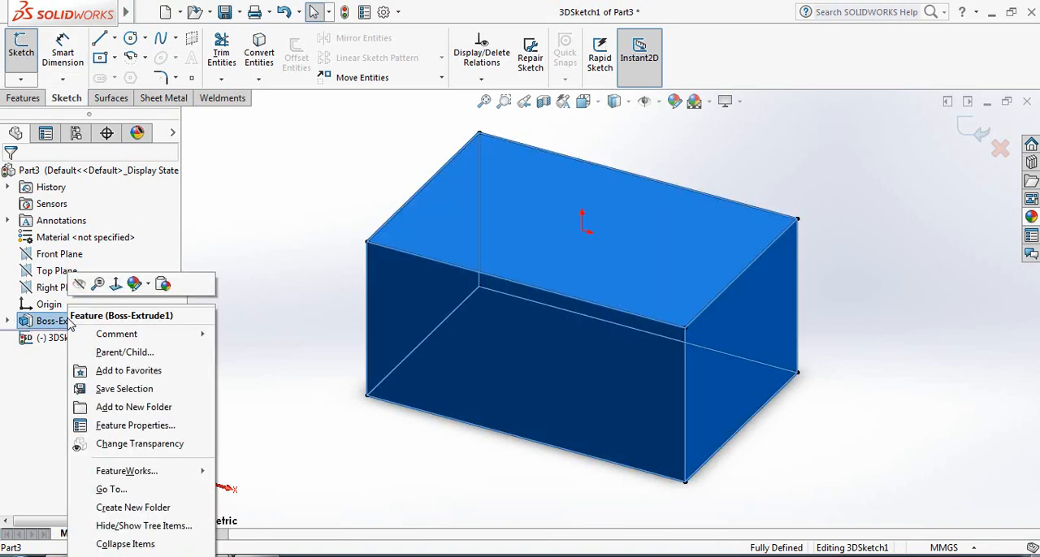
{"action": "left_click", "coordinate": [79, 287]}
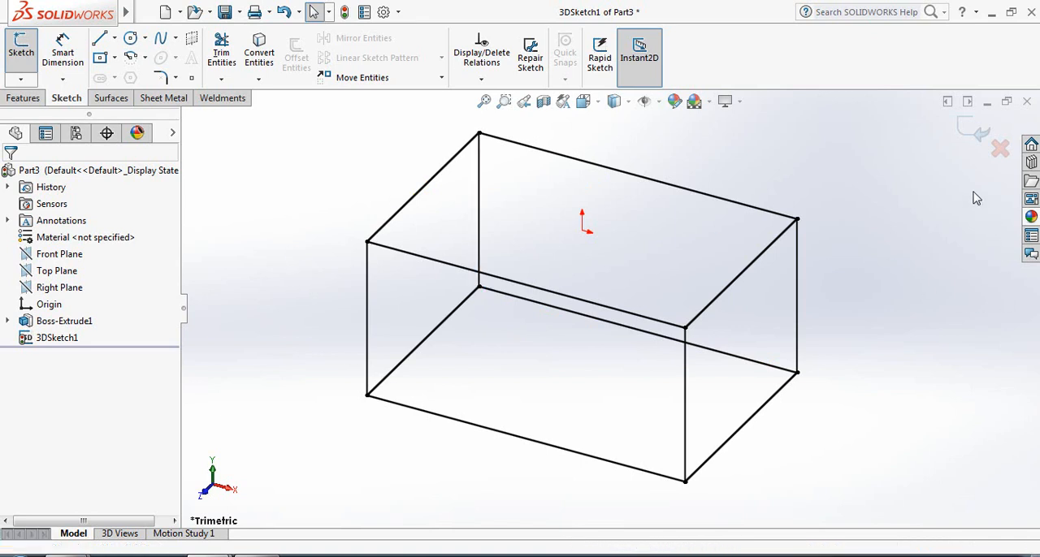
{"action": "left_click", "coordinate": [970, 137]}
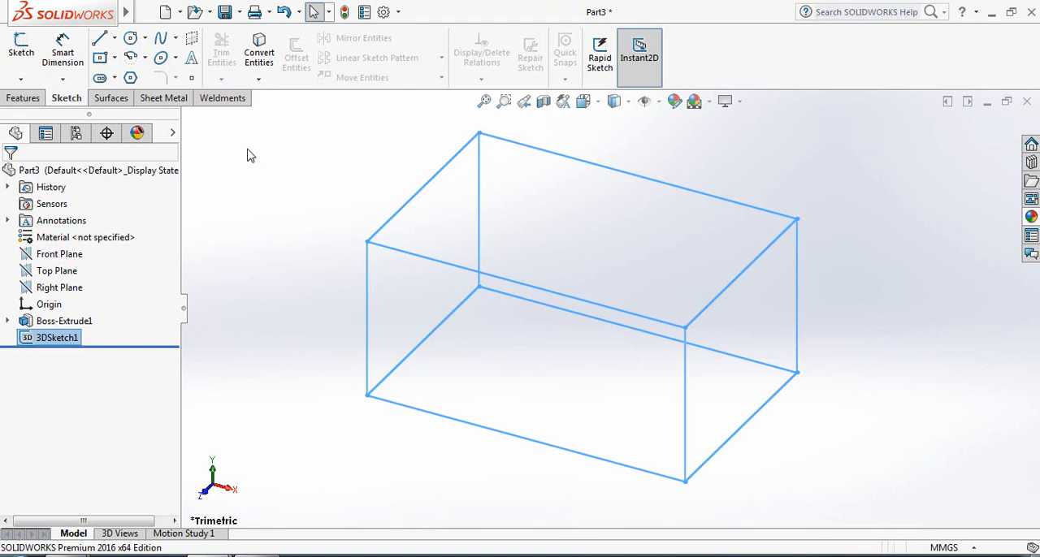
Make the part a weldment and set up a structural member with an ansi inch square tube profile, size 4 x 4 x 0.25
{"action": "left_click", "coordinate": [226, 101]}
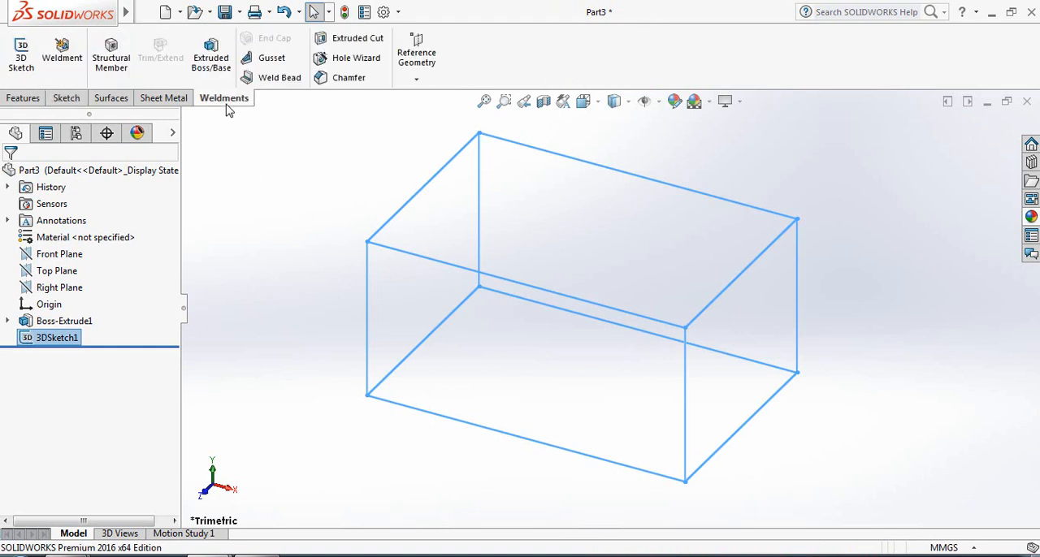
{"action": "left_click", "coordinate": [65, 65]}
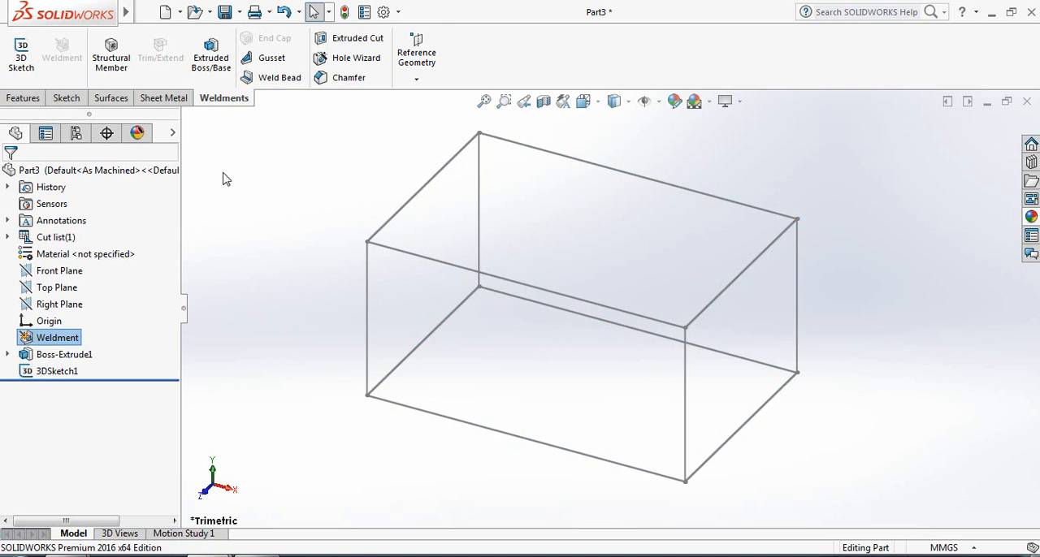
{"action": "left_click", "coordinate": [111, 63]}
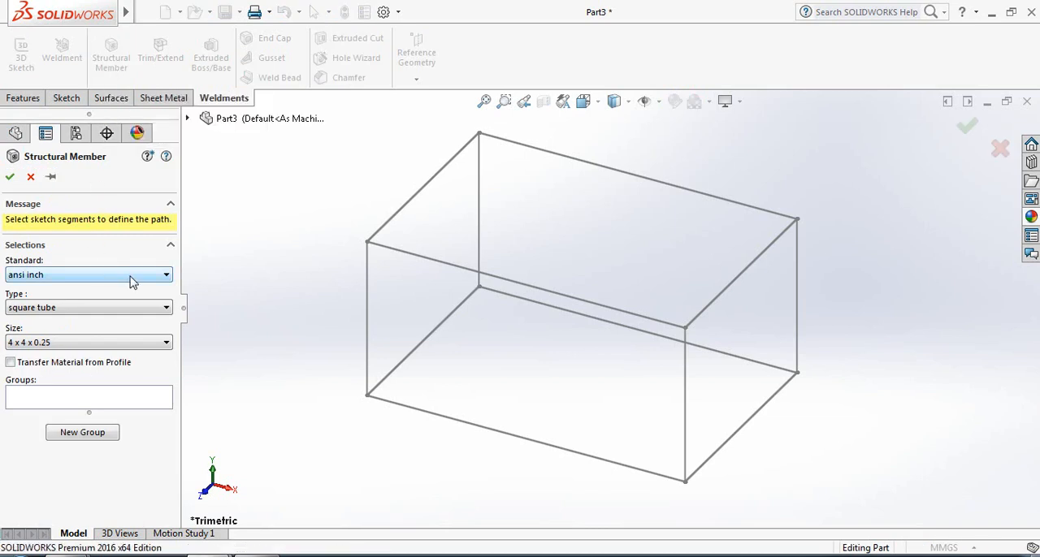
{"action": "left_click", "coordinate": [133, 280]}
{"action": "left_click", "coordinate": [55, 291]}
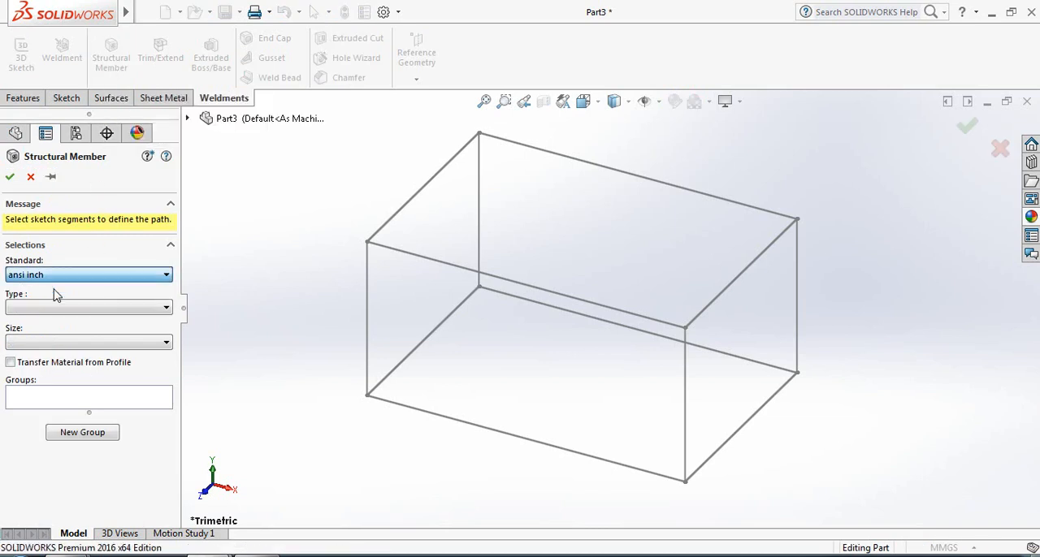
{"action": "left_click", "coordinate": [82, 308]}
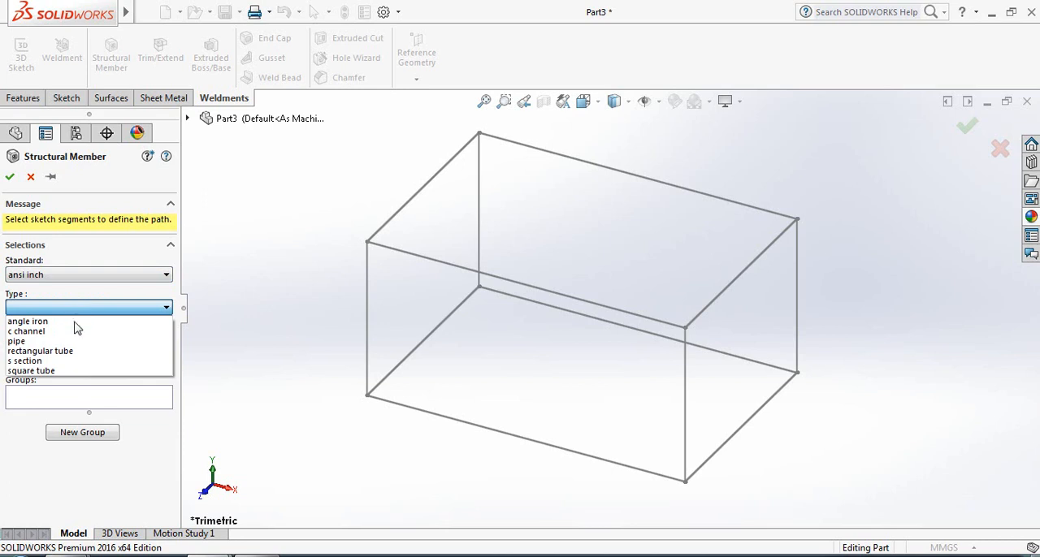
{"action": "left_click", "coordinate": [64, 371]}
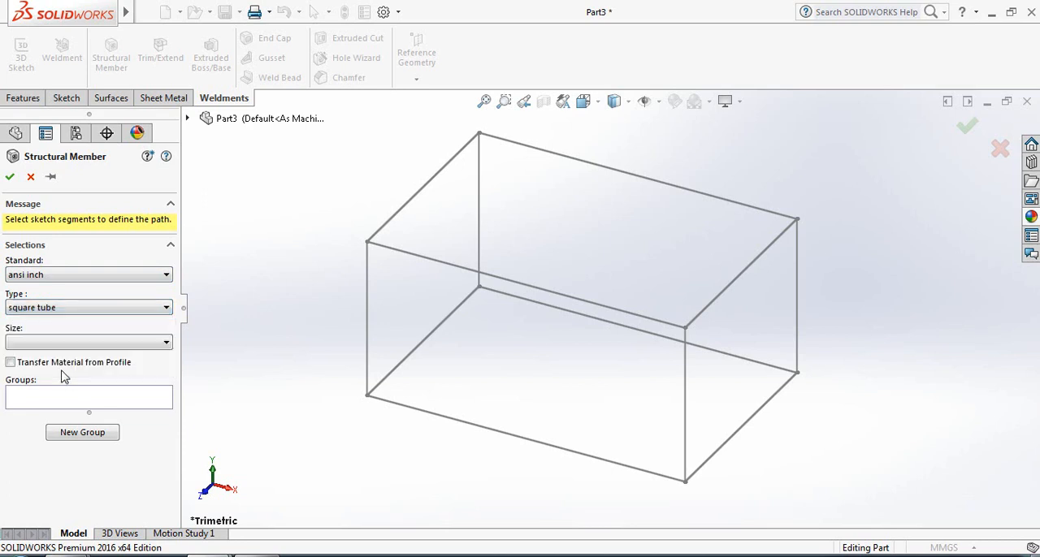
{"action": "left_click", "coordinate": [97, 343]}
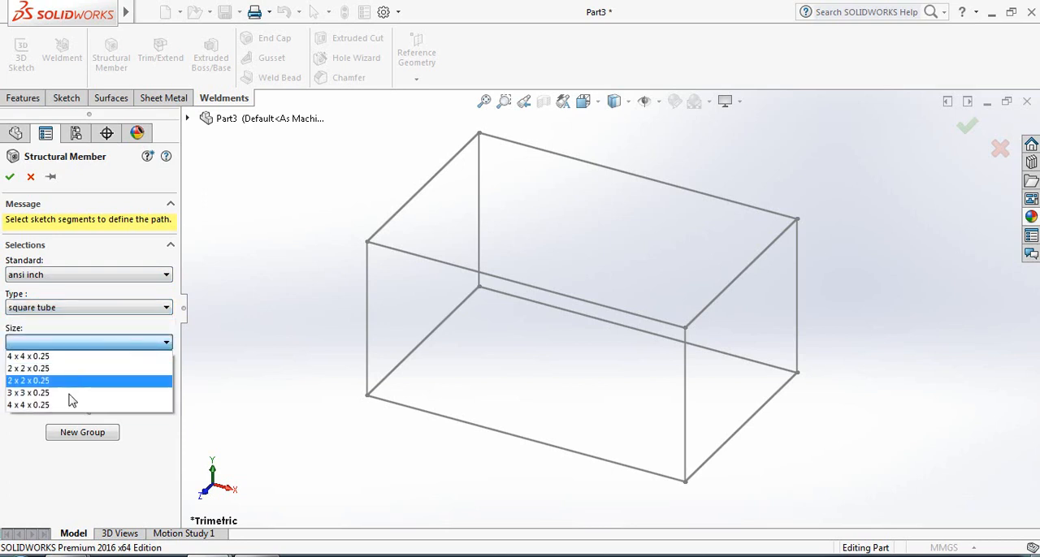
{"action": "left_click", "coordinate": [75, 406]}
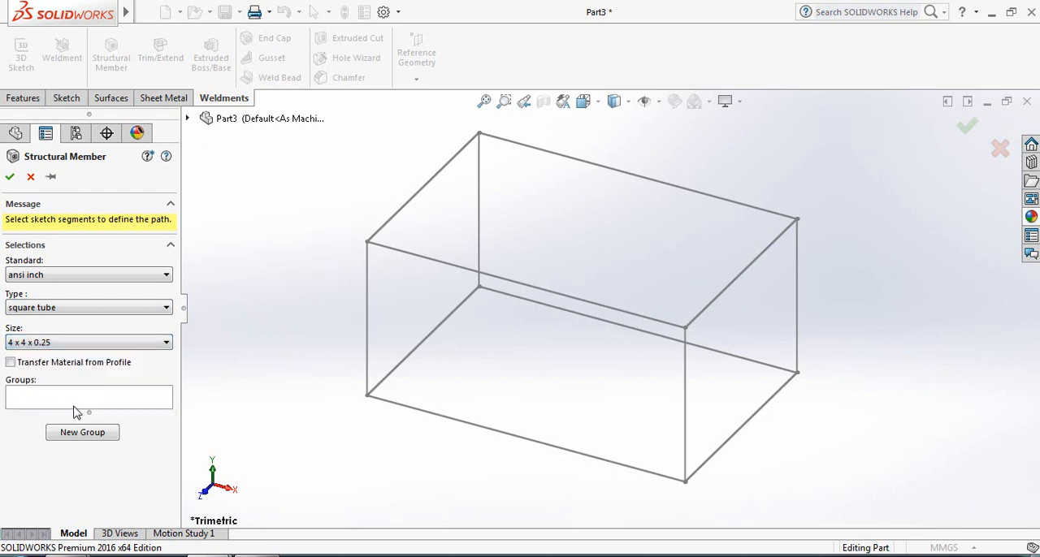
Assign the four upper edges of the 3D sketch box to the structural member's first group
{"action": "left_click", "coordinate": [119, 403]}
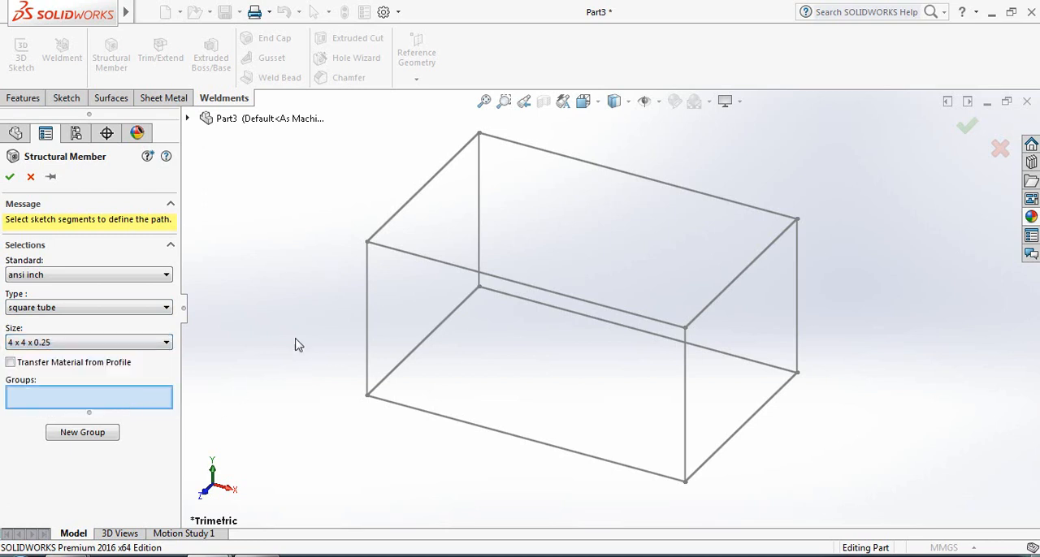
{"action": "left_click", "coordinate": [413, 204]}
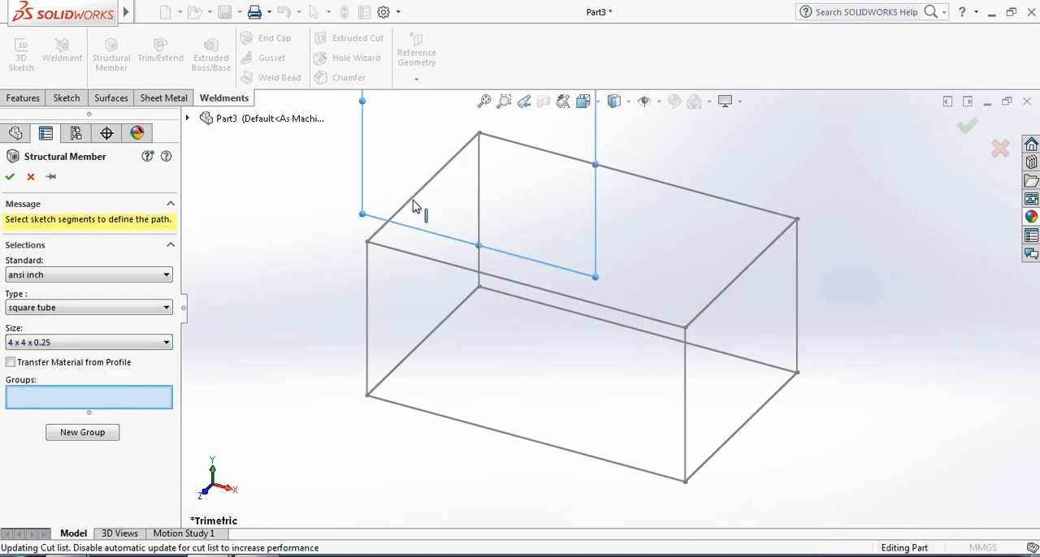
{"action": "left_click", "coordinate": [591, 166]}
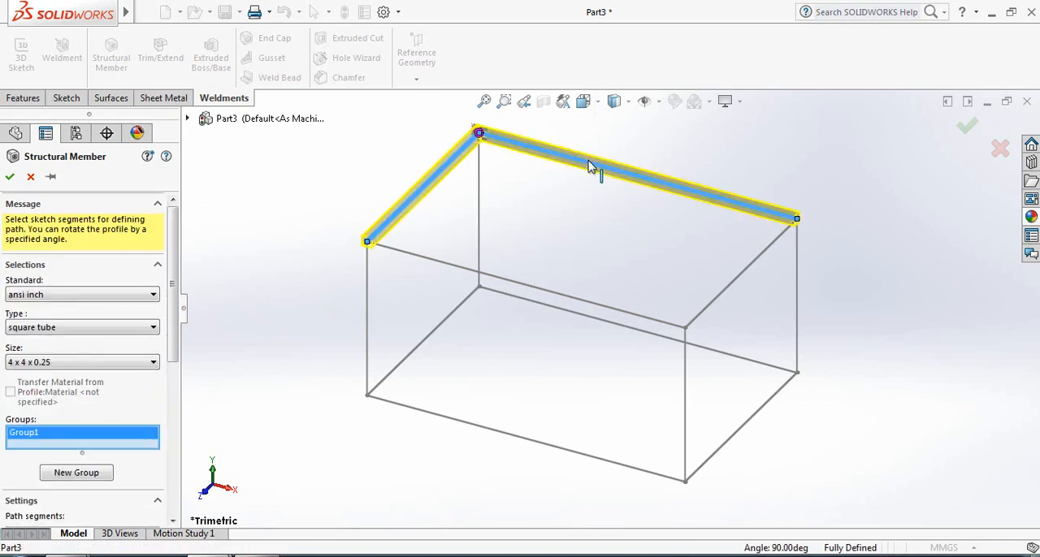
{"action": "left_click", "coordinate": [760, 262]}
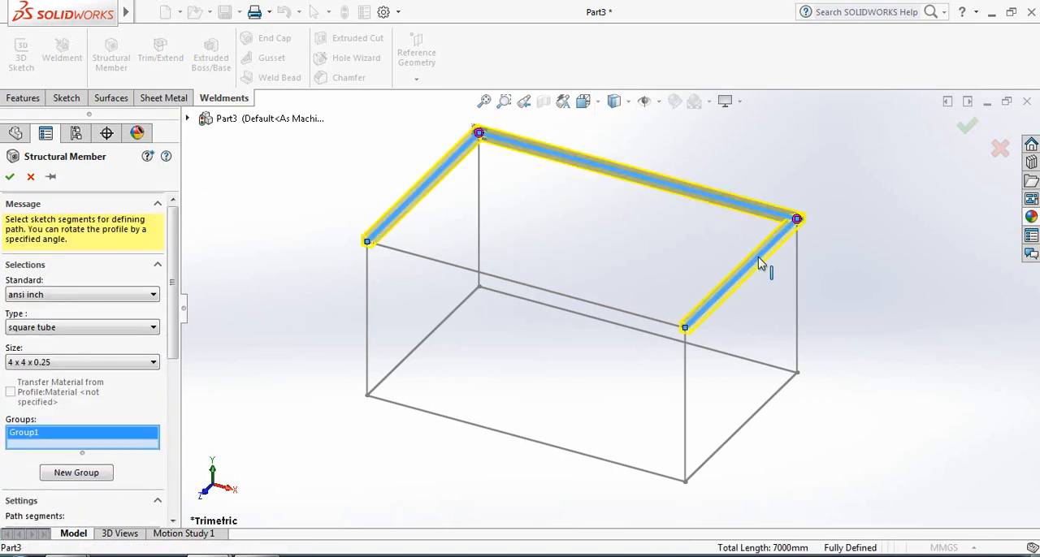
{"action": "left_click", "coordinate": [559, 301]}
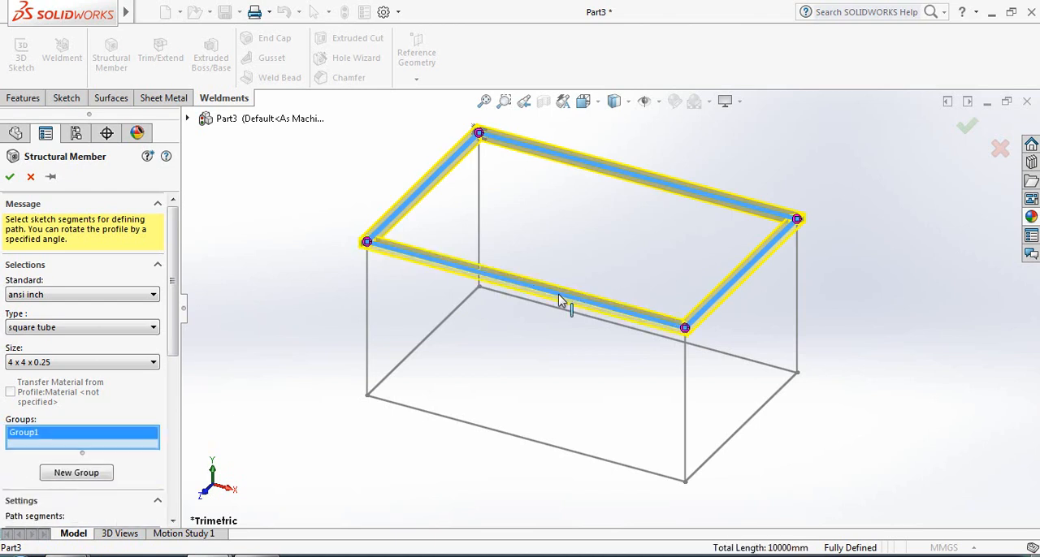
Add a second group with the four vertical edges as table legs and create the structural member
{"action": "left_click", "coordinate": [76, 473]}
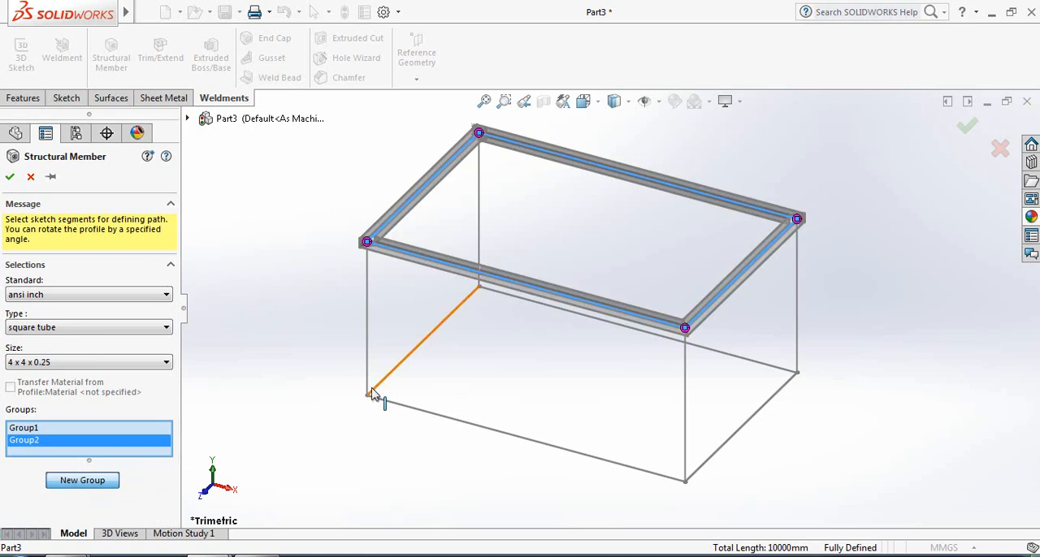
{"action": "left_click", "coordinate": [370, 350]}
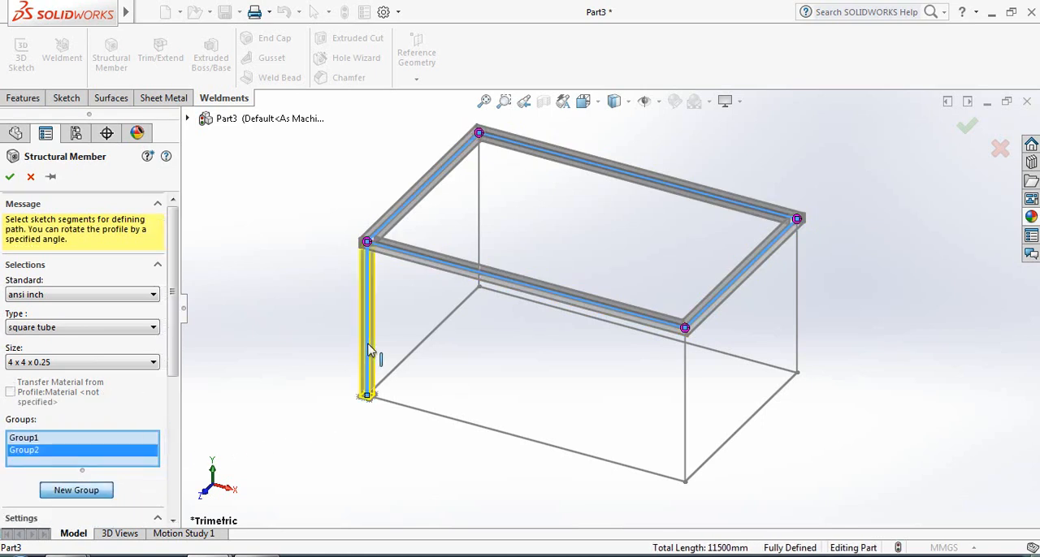
{"action": "left_click", "coordinate": [482, 228]}
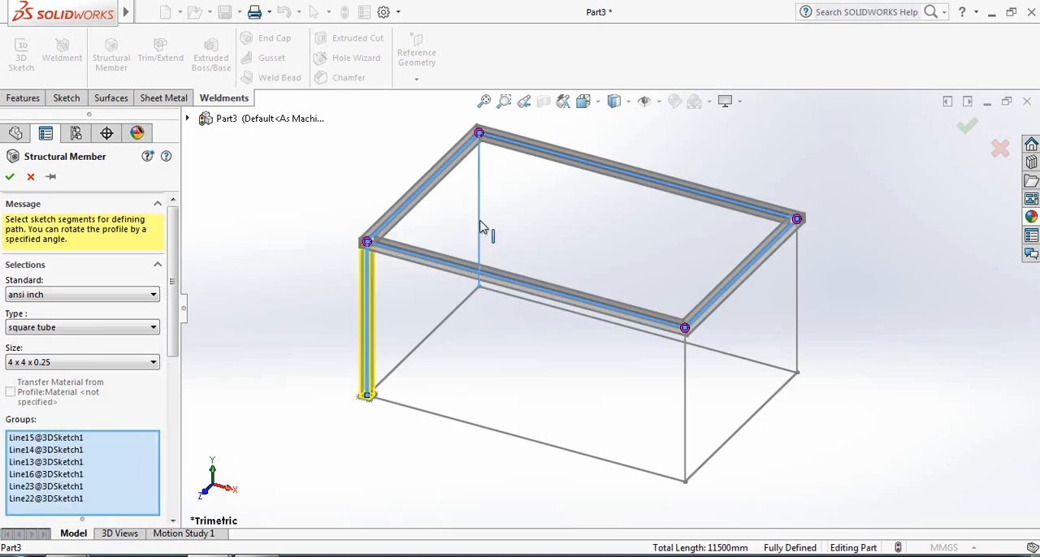
{"action": "left_click", "coordinate": [798, 280]}
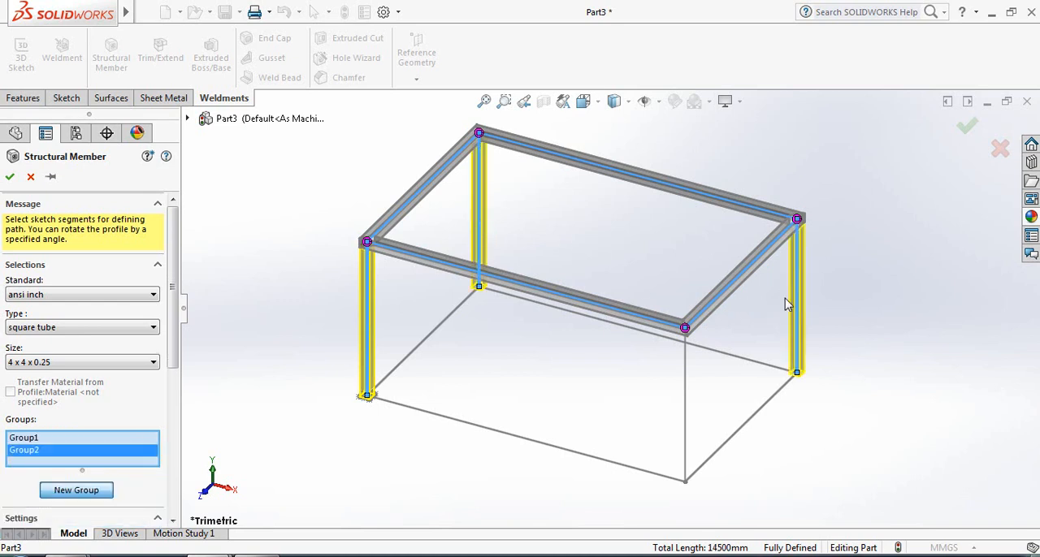
{"action": "left_click", "coordinate": [687, 374]}
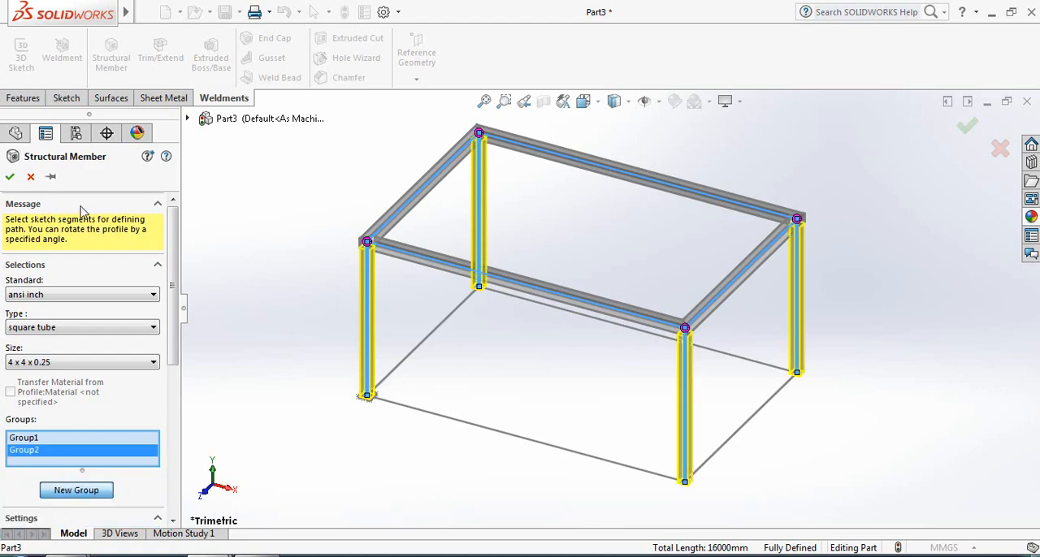
{"action": "left_click", "coordinate": [10, 176]}
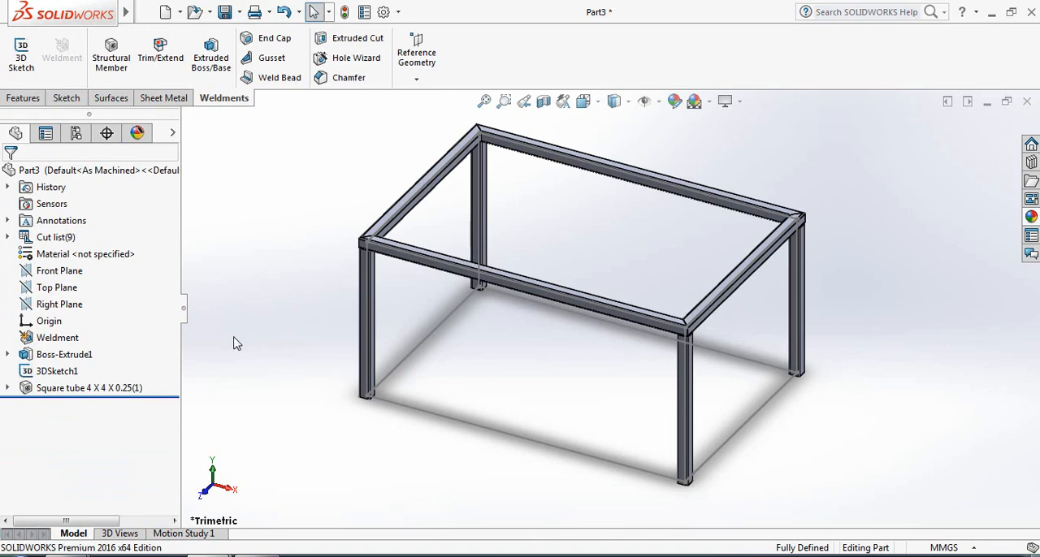
Hide the 3D sketch so that only the square tube frame is displayed
{"action": "right_click", "coordinate": [68, 371]}
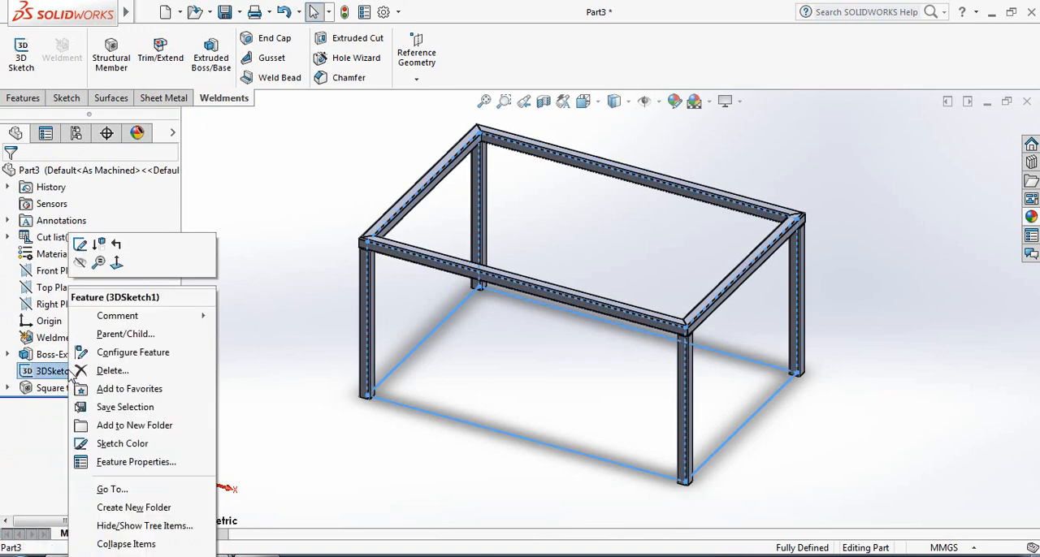
{"action": "left_click", "coordinate": [80, 261]}
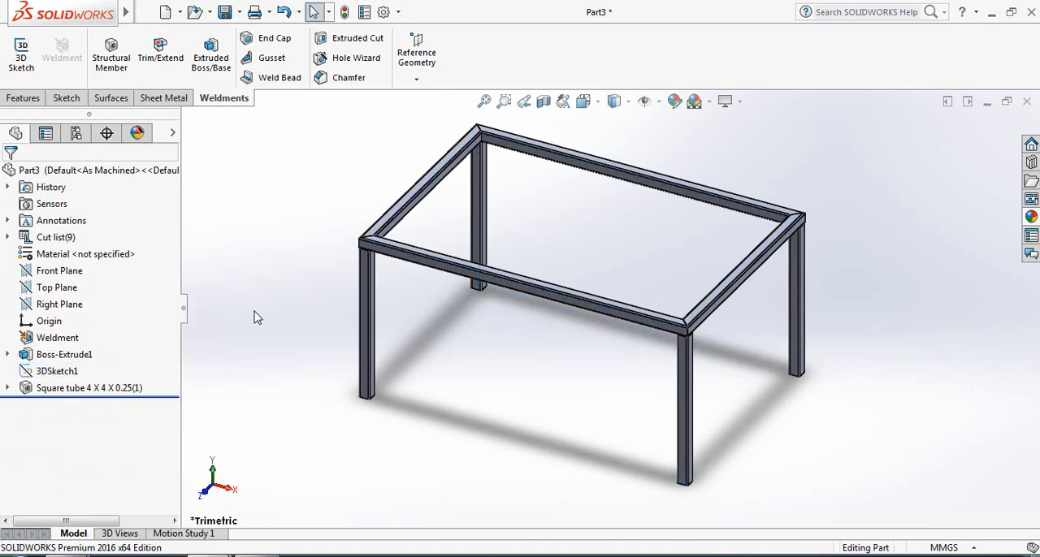
{"action": "mouse_move", "coordinate": [499, 424]}
{"action": "middle_mouse_down"}
{"action": "mouse_move", "coordinate": [512, 409]}
{"action": "mouse_move", "coordinate": [499, 407]}
{"action": "middle_mouse_up"}
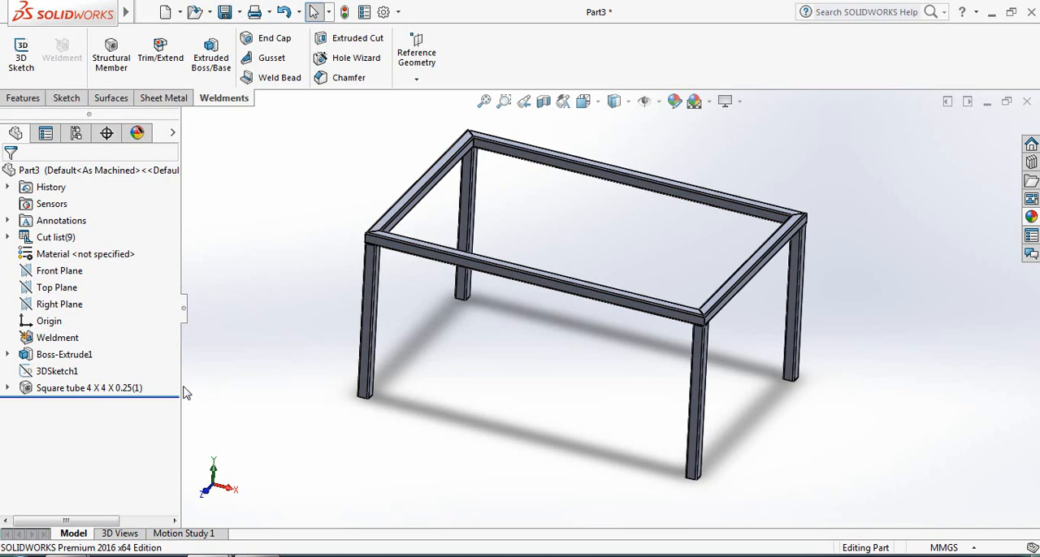
Apply the cast carbon steel appearance from the metal steel library to the square tube feature
{"action": "left_click", "coordinate": [90, 389]}
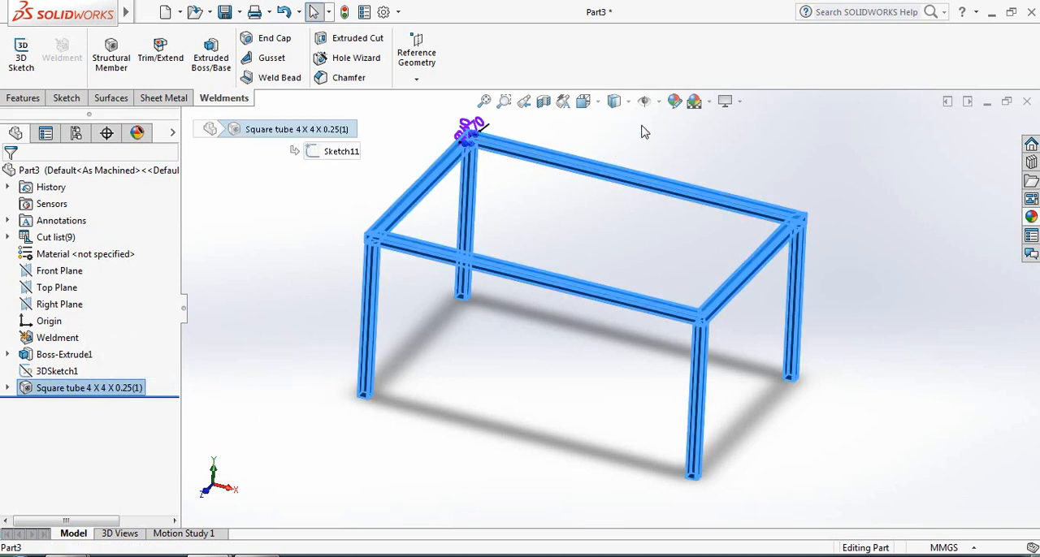
{"action": "left_click", "coordinate": [675, 104]}
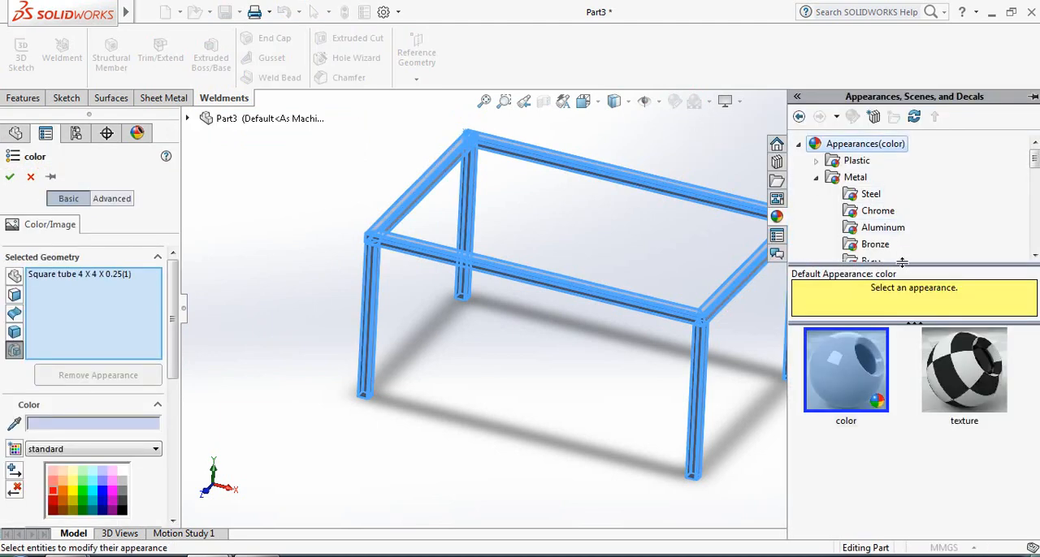
{"action": "left_click", "coordinate": [853, 179]}
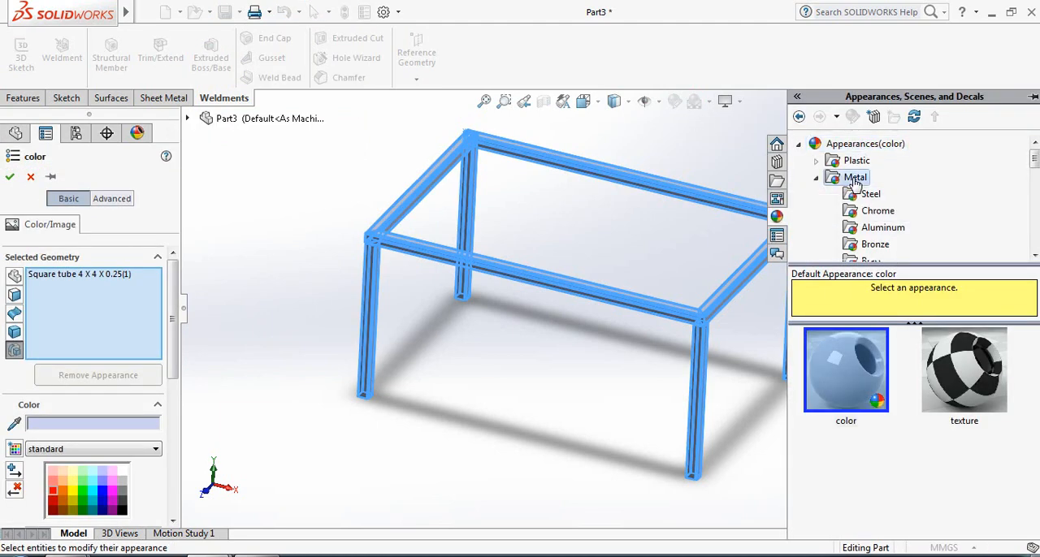
{"action": "left_click", "coordinate": [871, 198]}
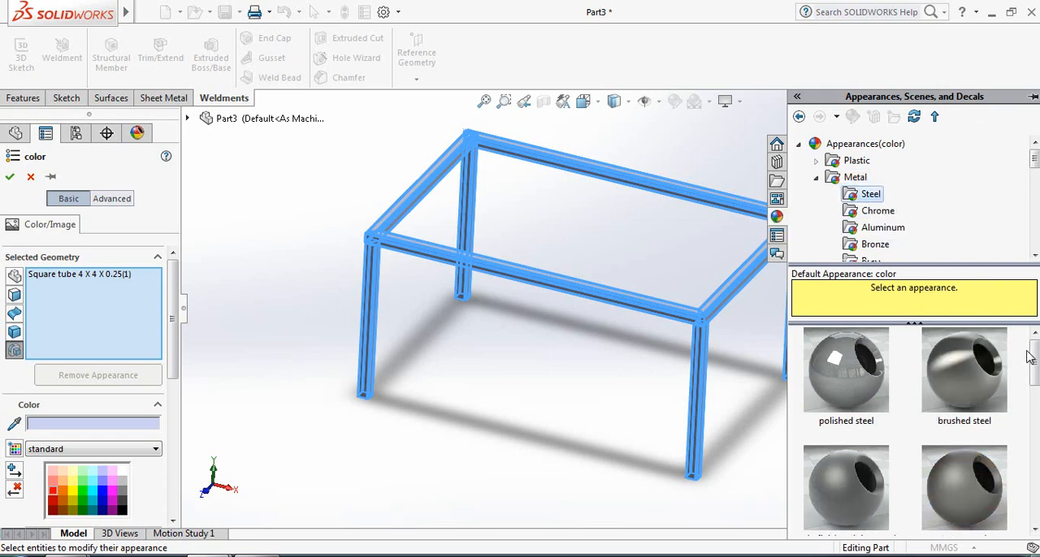
{"action": "left_click_drag", "start_coordinate": [1030, 358], "coordinate": [1030, 449]}
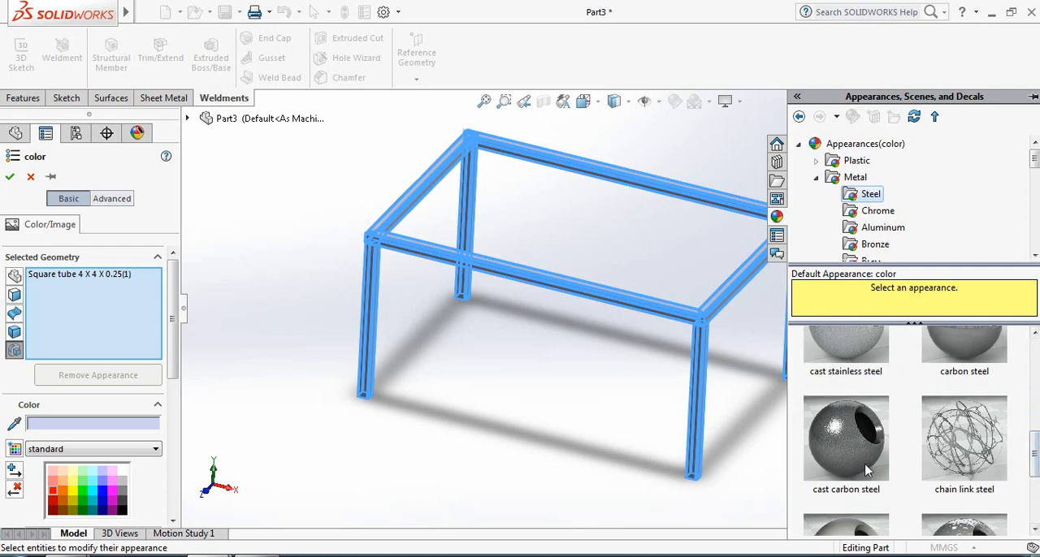
{"action": "left_click_drag", "start_coordinate": [867, 467], "coordinate": [724, 347]}
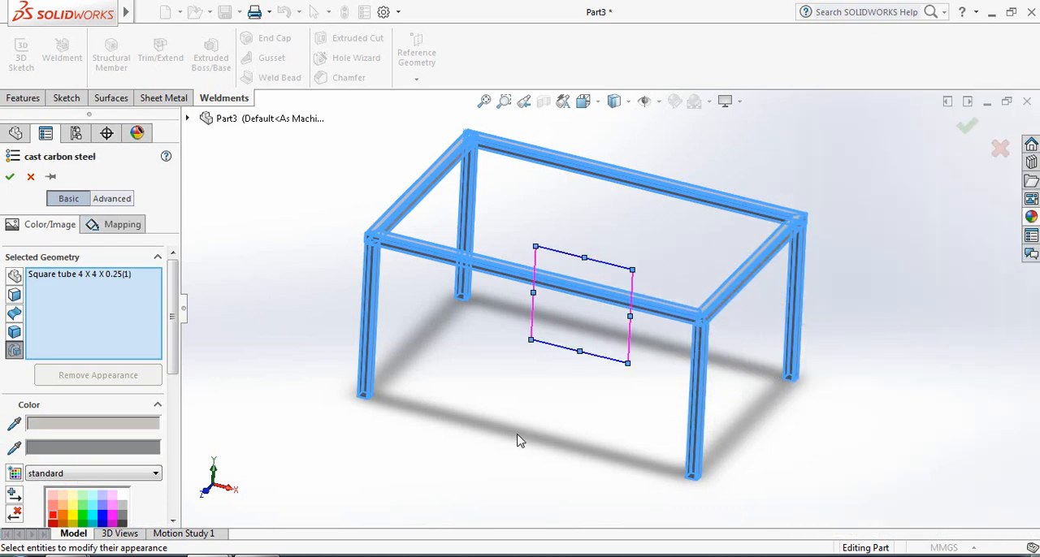
Change the frame's cast carbon steel appearance colour to bright red from the standard swatches and accept it
{"action": "left_click_drag", "start_coordinate": [173, 336], "coordinate": [173, 393]}
{"action": "left_click", "coordinate": [94, 389]}
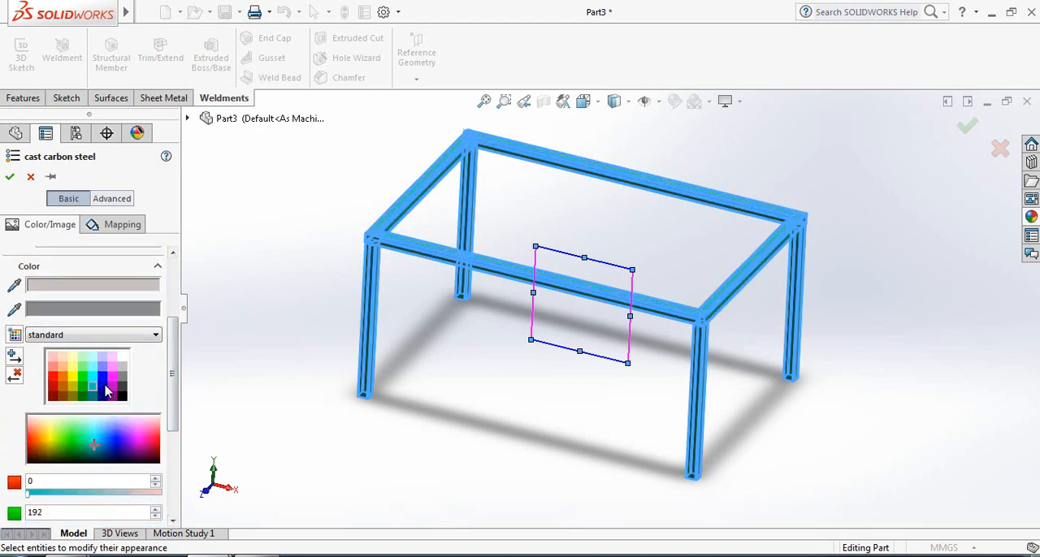
{"action": "left_click", "coordinate": [111, 387]}
{"action": "left_click", "coordinate": [80, 386]}
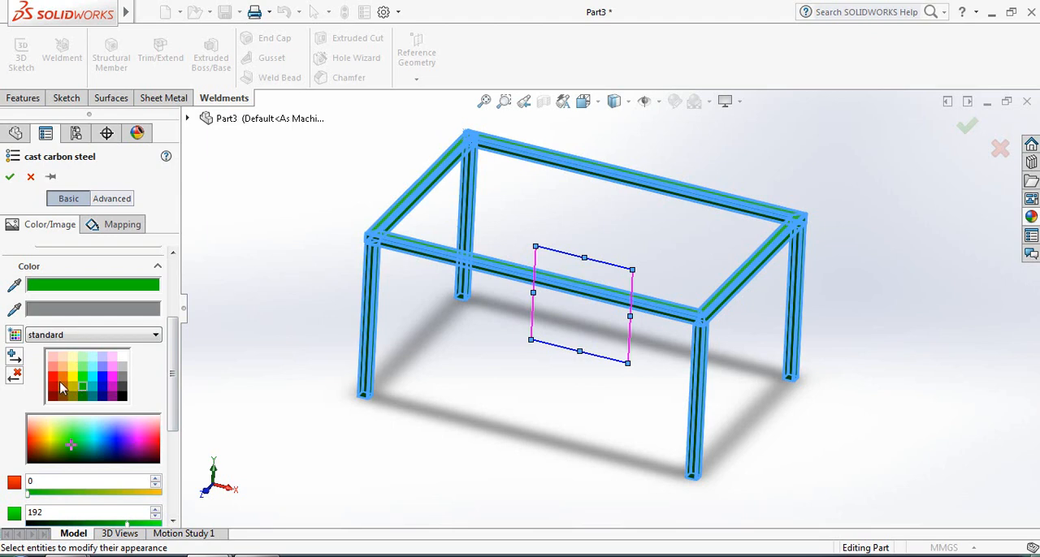
{"action": "left_click", "coordinate": [53, 379]}
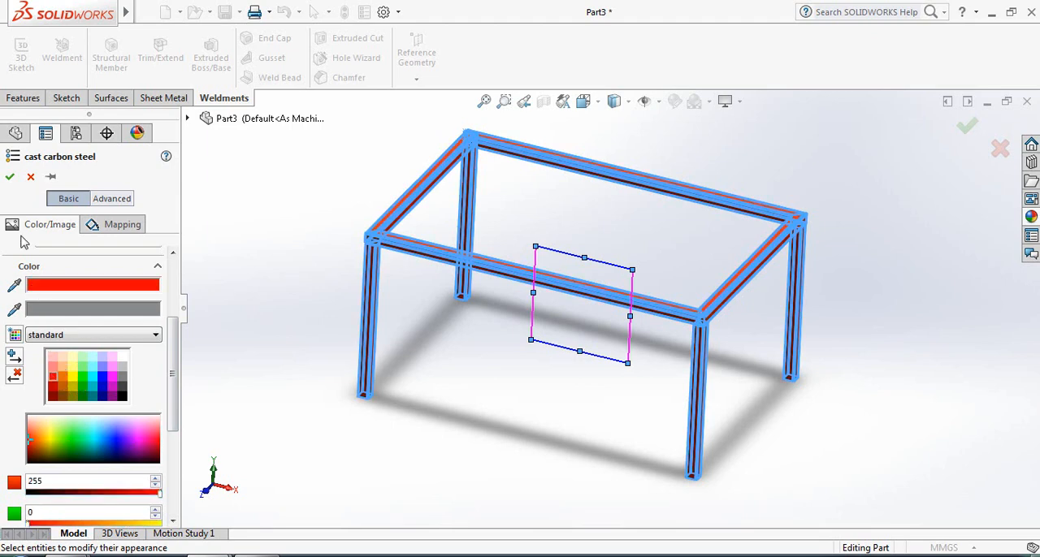
{"action": "left_click", "coordinate": [12, 179]}
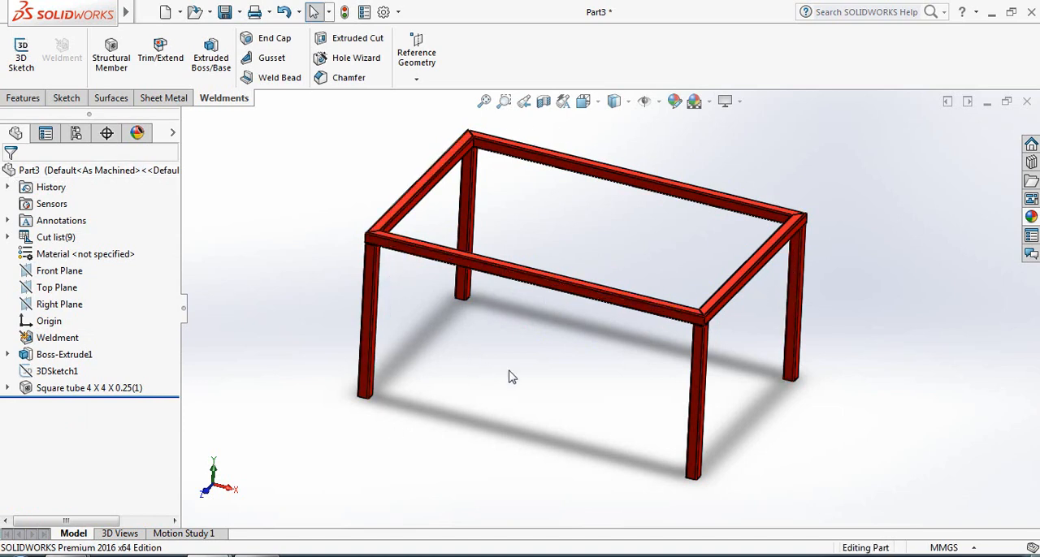
Create a reference plane offset 52 mm above the Top Plane
{"action": "mouse_move", "coordinate": [508, 376]}
{"action": "middle_mouse_down"}
{"action": "mouse_move", "coordinate": [499, 366]}
{"action": "mouse_move", "coordinate": [511, 371]}
{"action": "middle_mouse_up"}
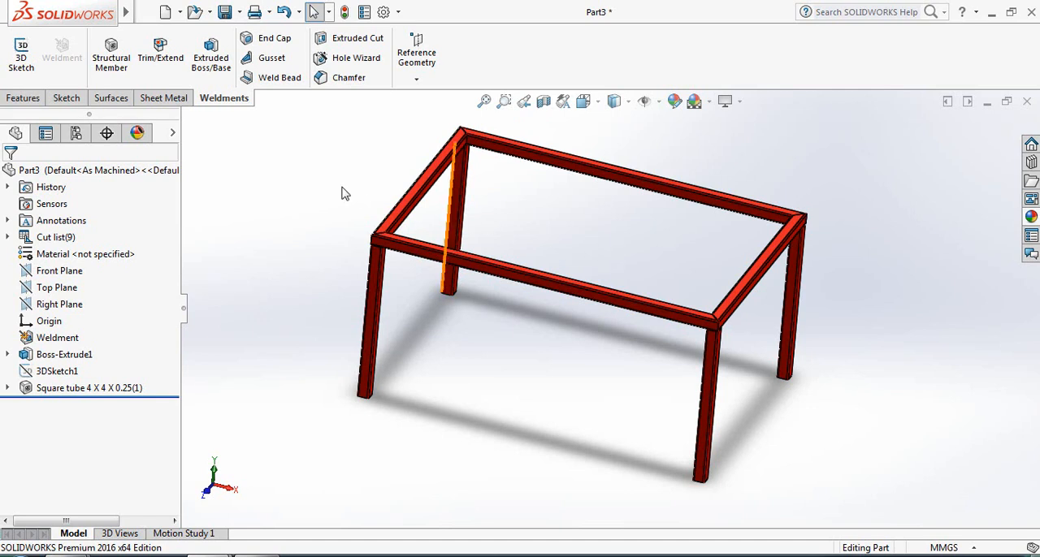
{"action": "left_click", "coordinate": [55, 290]}
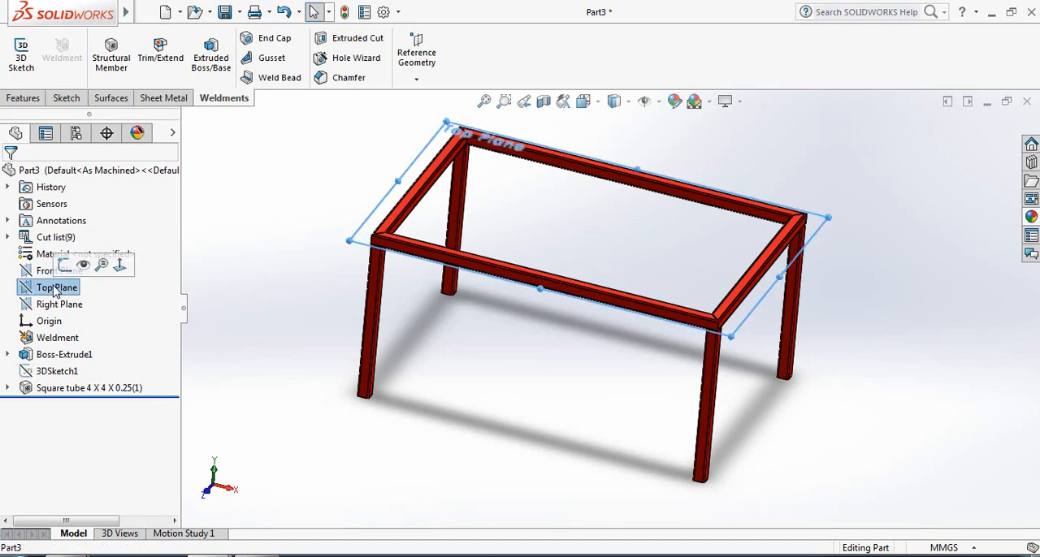
{"action": "left_click", "coordinate": [22, 97]}
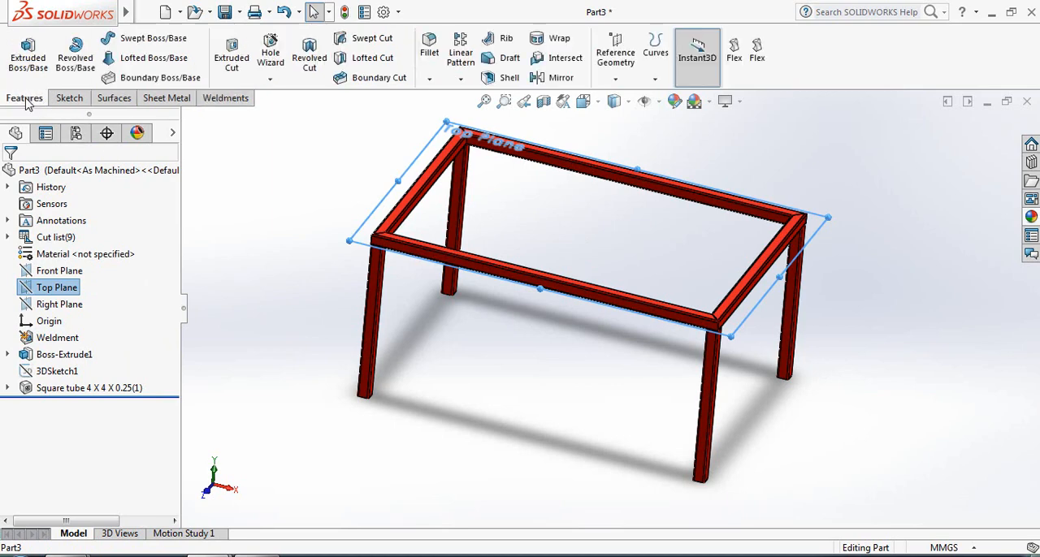
{"action": "left_click", "coordinate": [617, 78]}
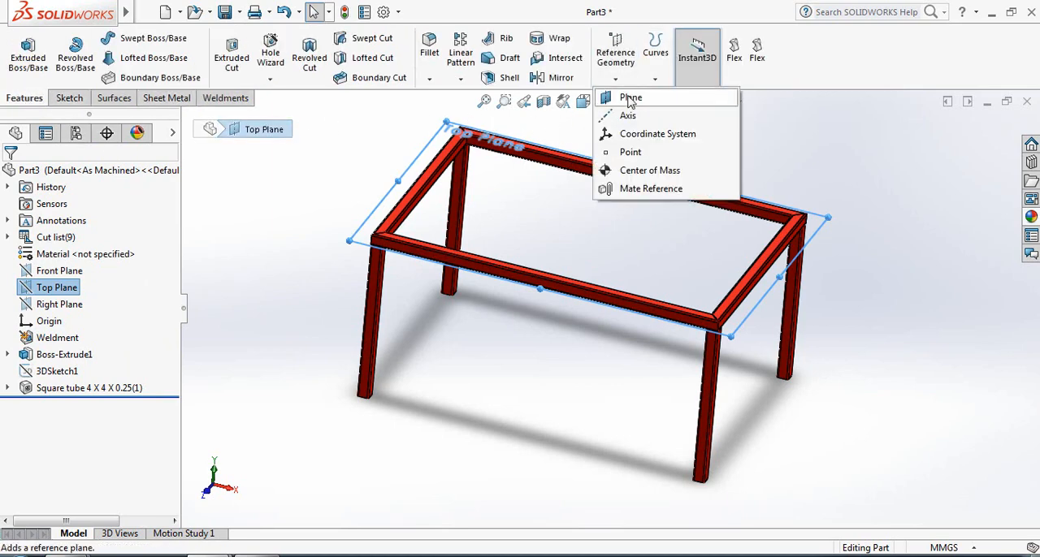
{"action": "left_click", "coordinate": [622, 97]}
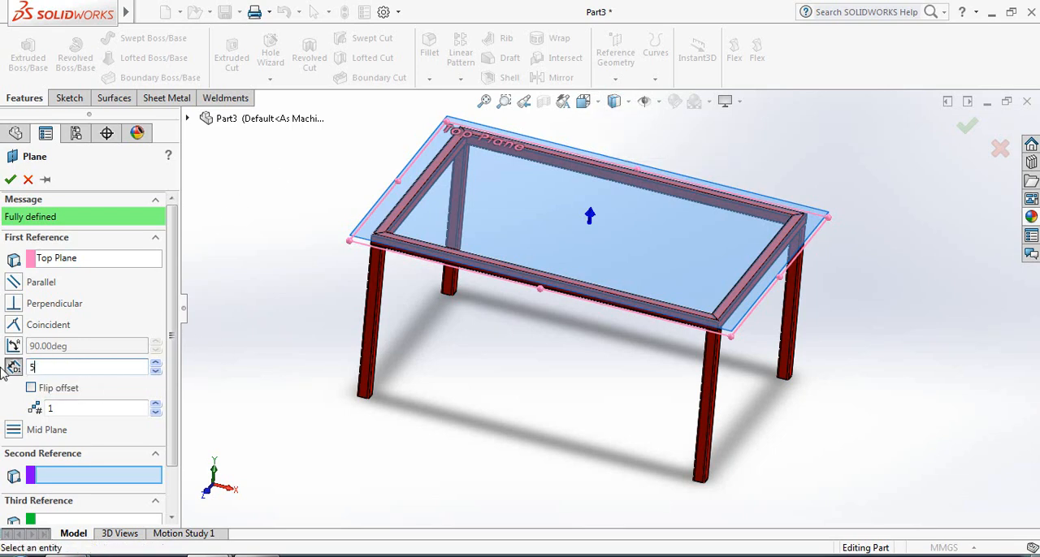
{"action": "type", "text": "52"}
{"action": "key", "text": "Return"}
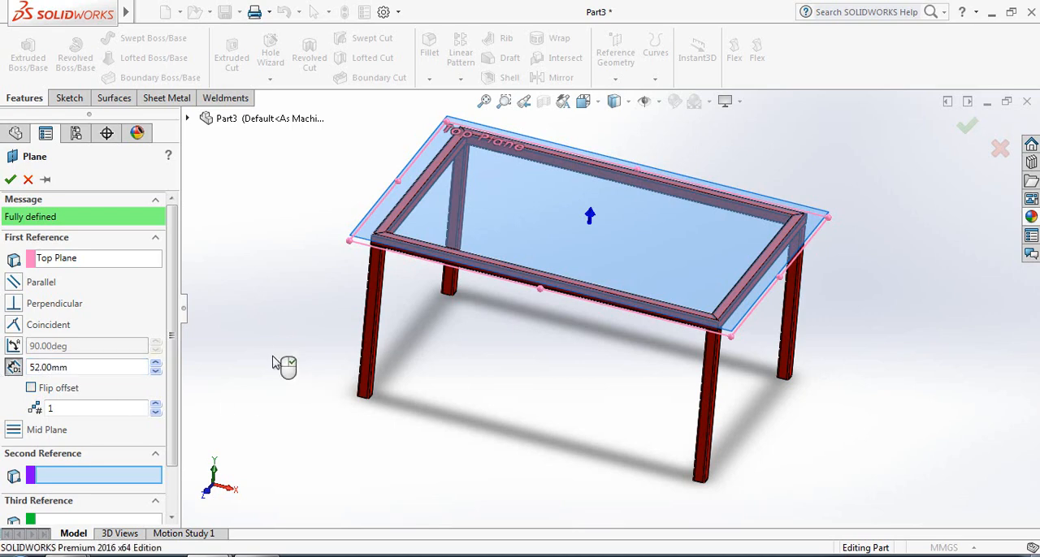
{"action": "mouse_move", "coordinate": [459, 387]}
{"action": "middle_mouse_down"}
{"action": "mouse_move", "coordinate": [472, 308]}
{"action": "mouse_move", "coordinate": [480, 339]}
{"action": "mouse_move", "coordinate": [469, 376]}
{"action": "middle_mouse_up"}
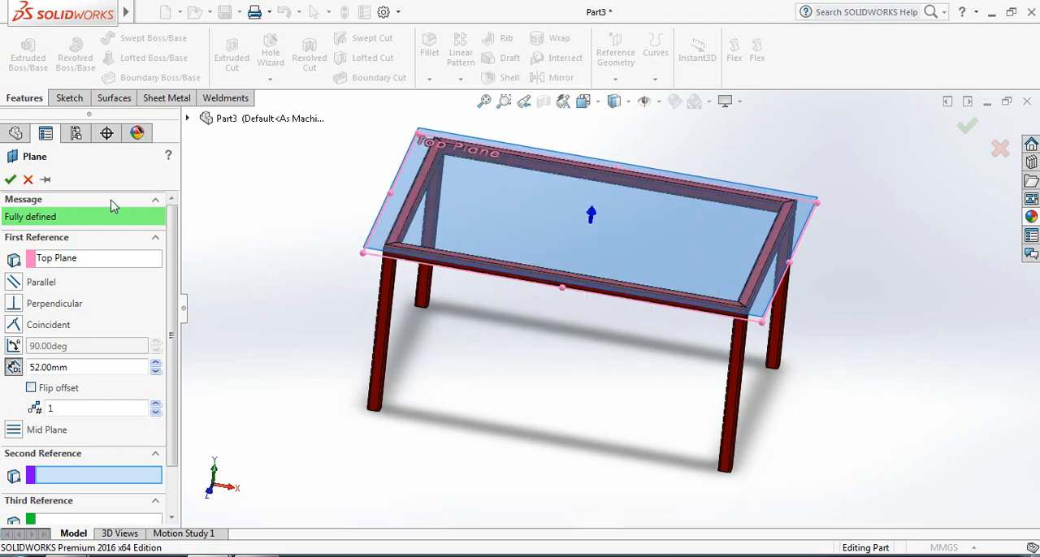
{"action": "left_click", "coordinate": [9, 180]}
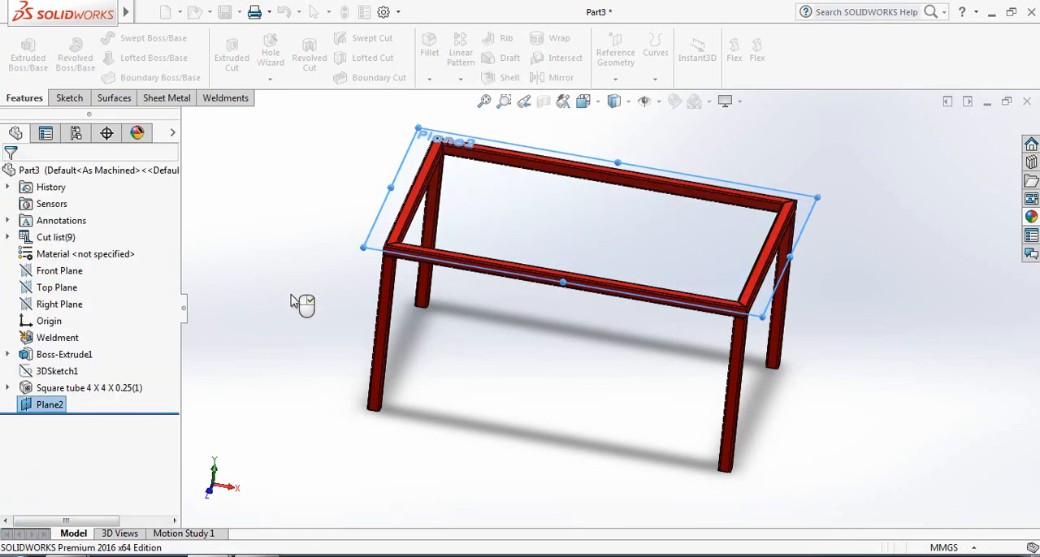
On the new offset plane, sketch a center rectangle from the origin, about 3565 × 2349 mm, enclosing the table frame
{"action": "key", "text": "space"}
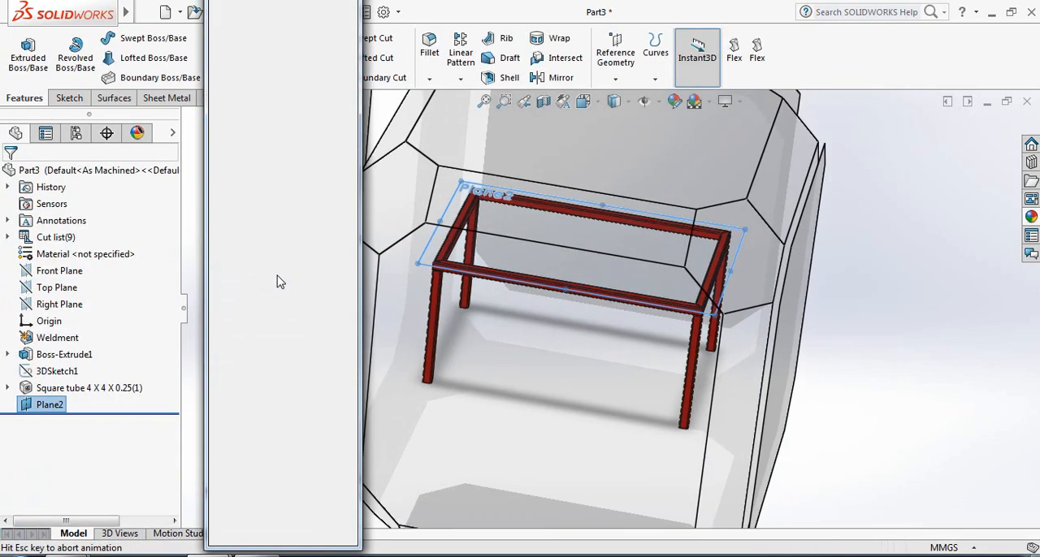
{"action": "left_click", "coordinate": [346, 52]}
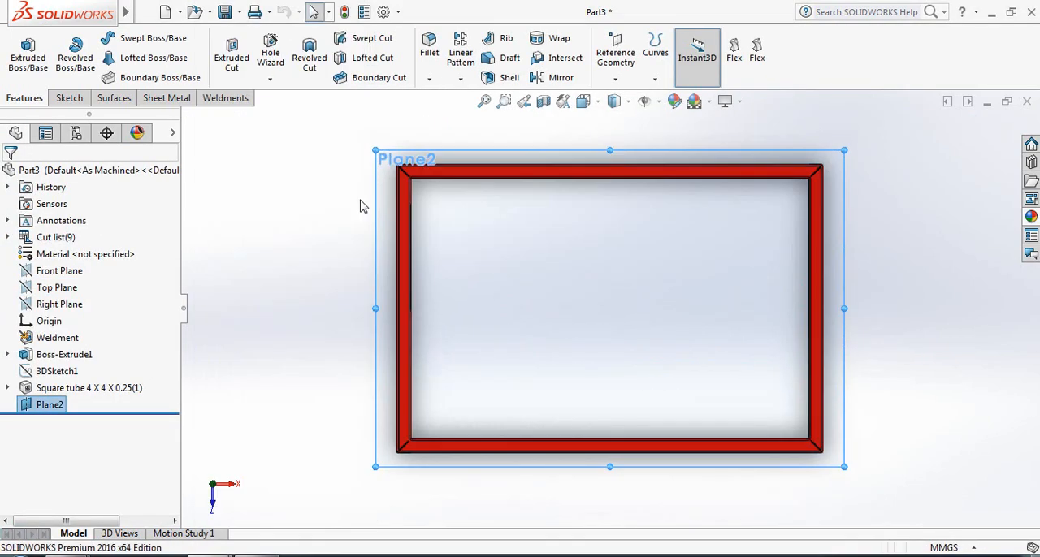
{"action": "left_click", "coordinate": [70, 98]}
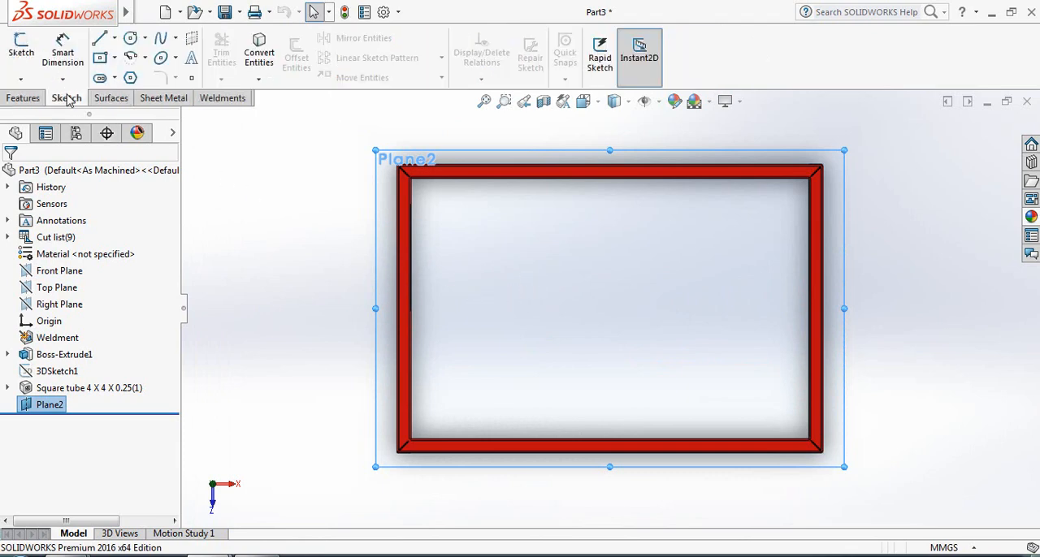
{"action": "left_click", "coordinate": [115, 57]}
{"action": "left_click", "coordinate": [122, 97]}
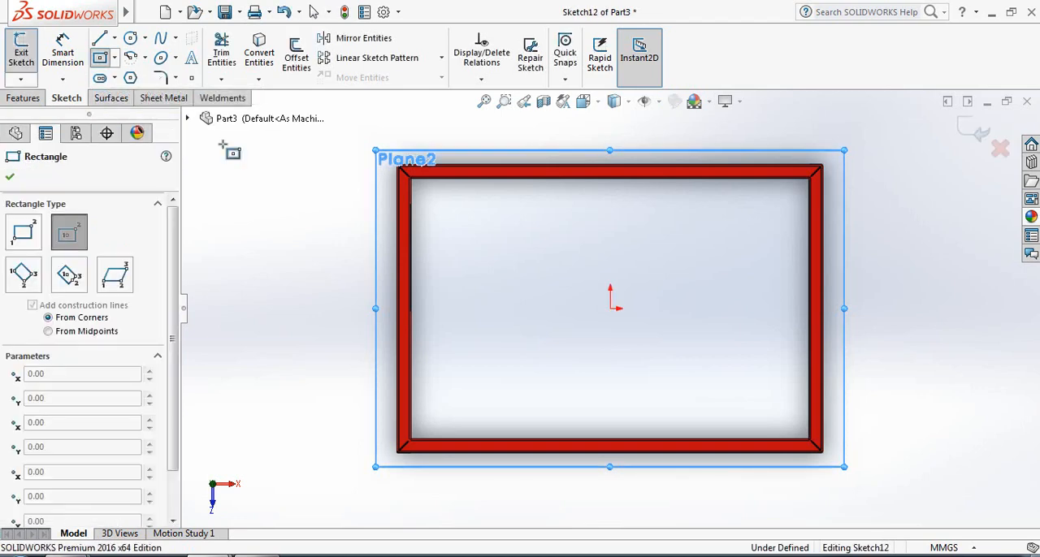
{"action": "left_click", "coordinate": [611, 307]}
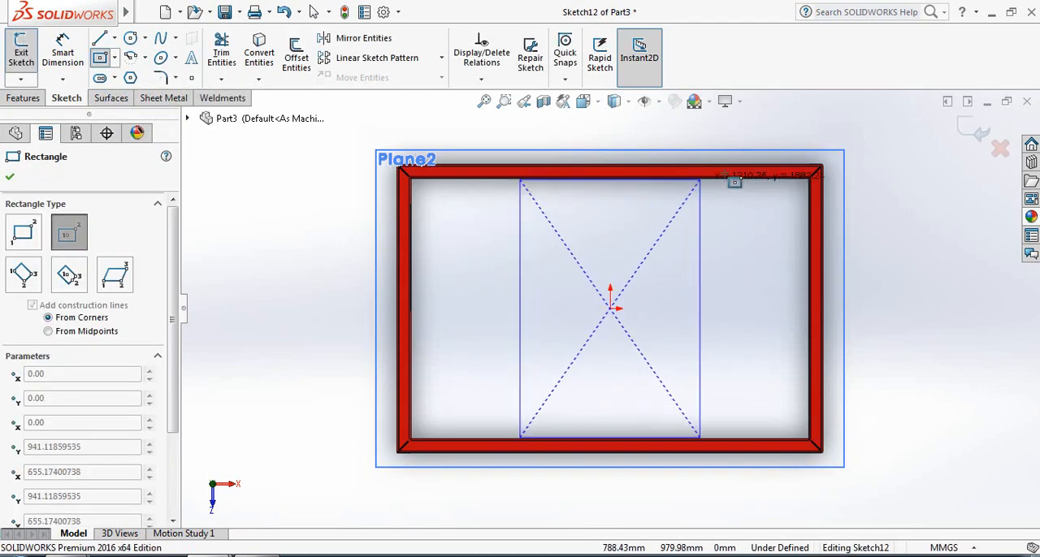
{"action": "left_click", "coordinate": [855, 148]}
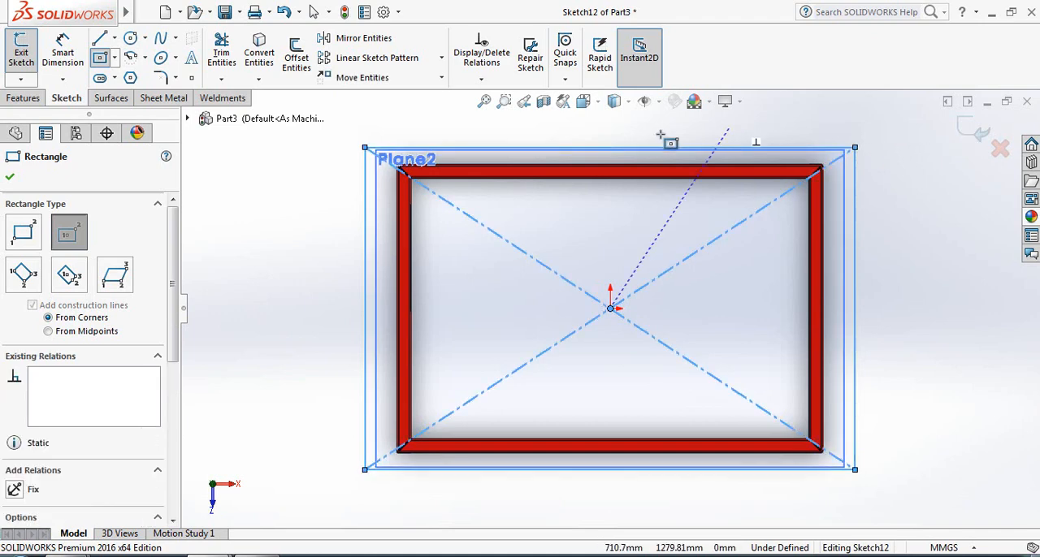
{"action": "left_click", "coordinate": [10, 176]}
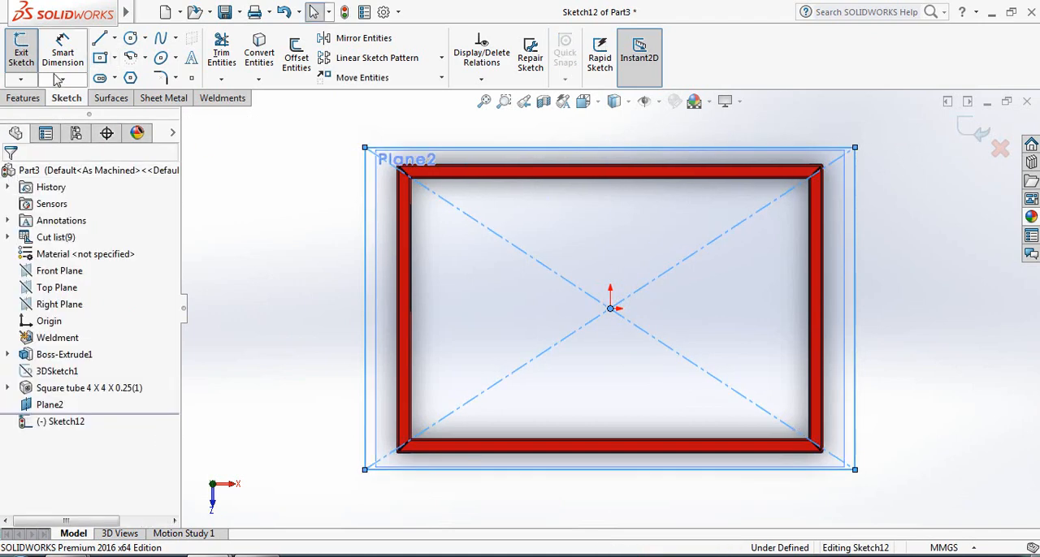
Dimension the rectangle's long horizontal side to 3200 mm
{"action": "left_click", "coordinate": [57, 69]}
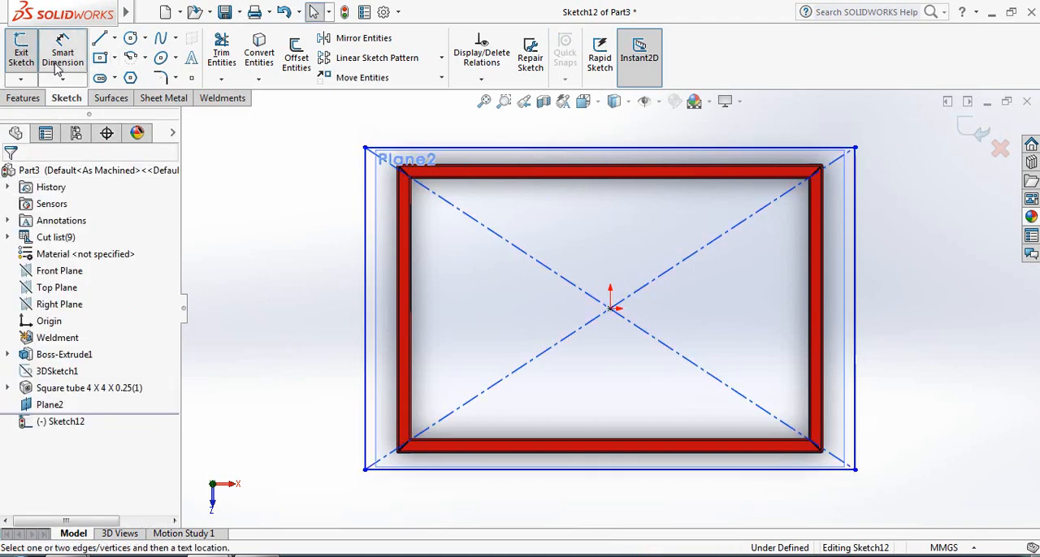
{"action": "left_click", "coordinate": [635, 147]}
{"action": "left_click", "coordinate": [626, 132]}
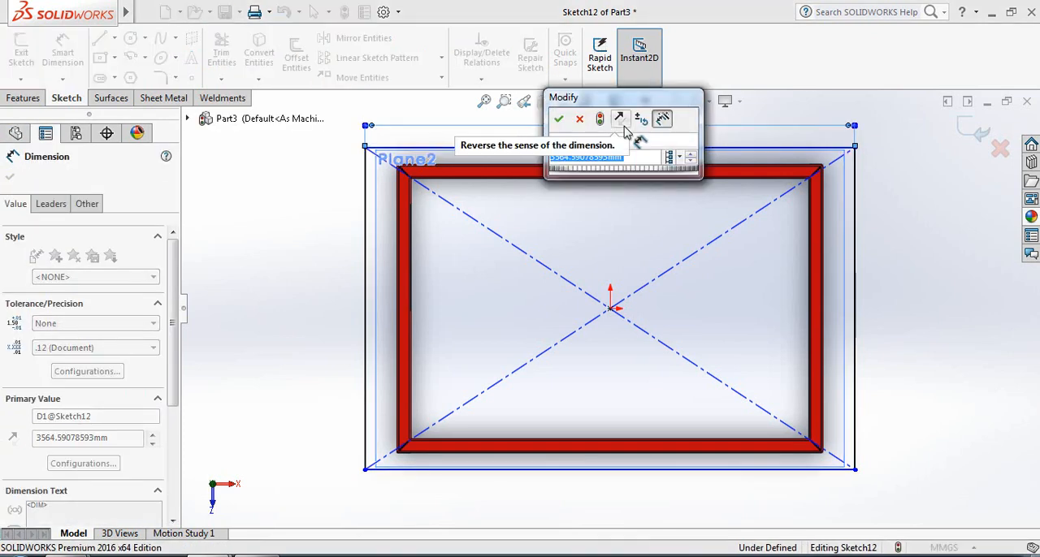
{"action": "type", "text": "3200"}
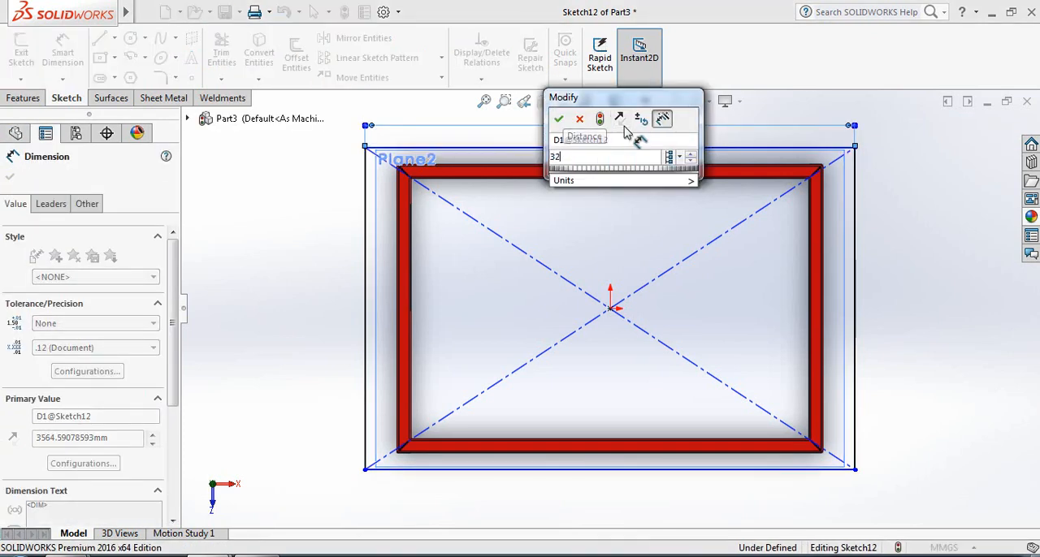
{"action": "left_click", "coordinate": [559, 121]}
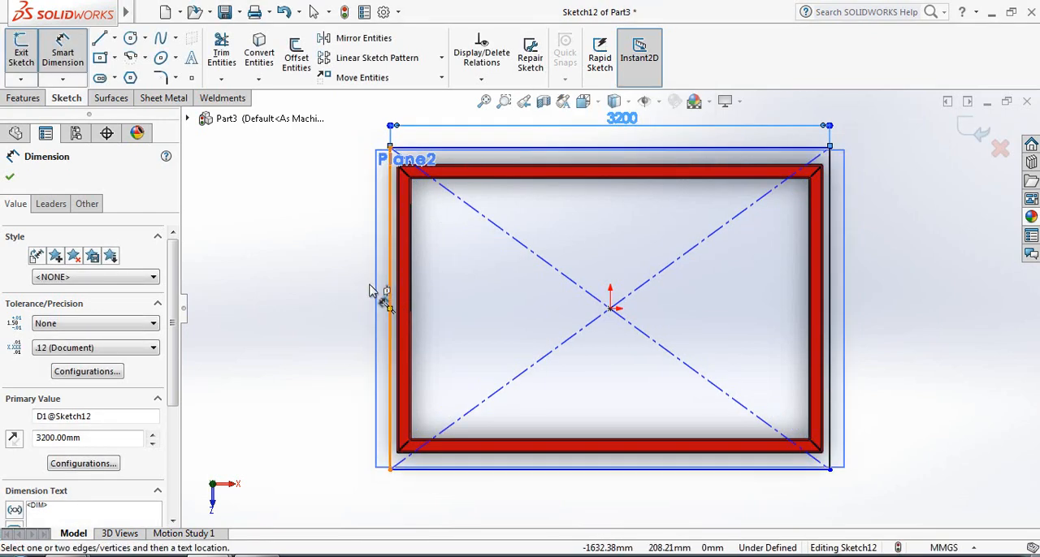
{"action": "left_click", "coordinate": [10, 179]}
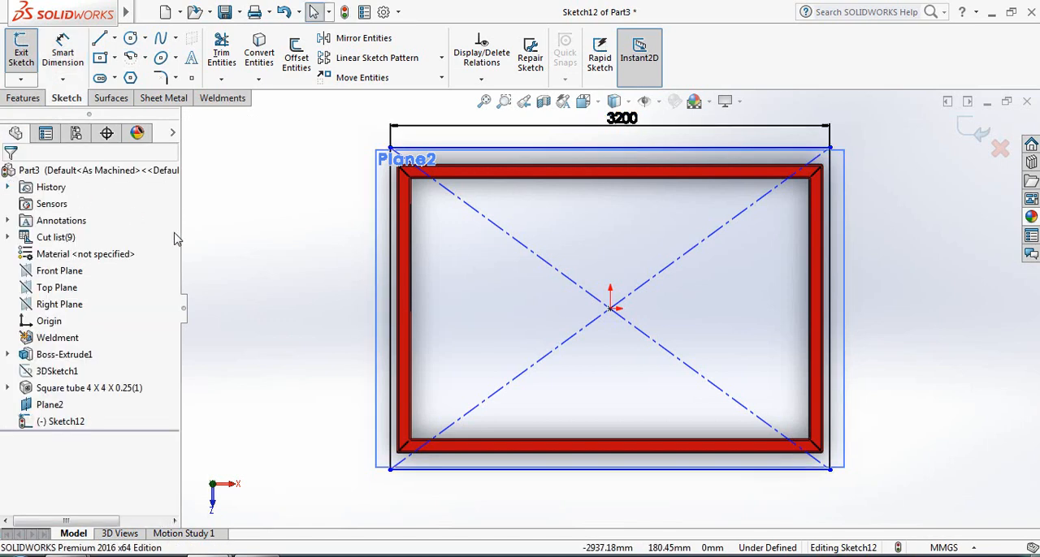
Dimension the rectangle's short vertical side to 2200 mm
{"action": "left_click", "coordinate": [80, 53]}
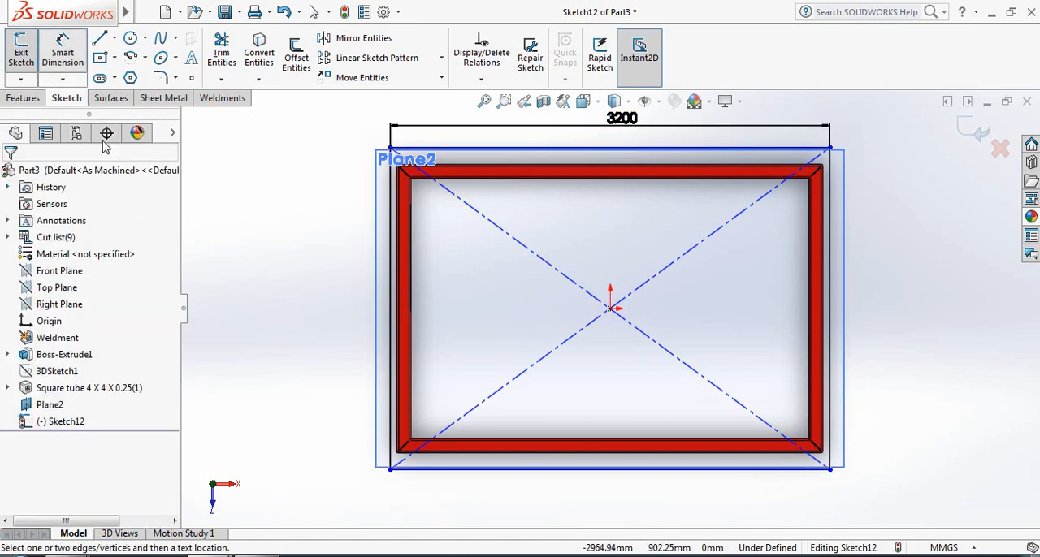
{"action": "left_click", "coordinate": [391, 281]}
{"action": "left_click", "coordinate": [316, 287]}
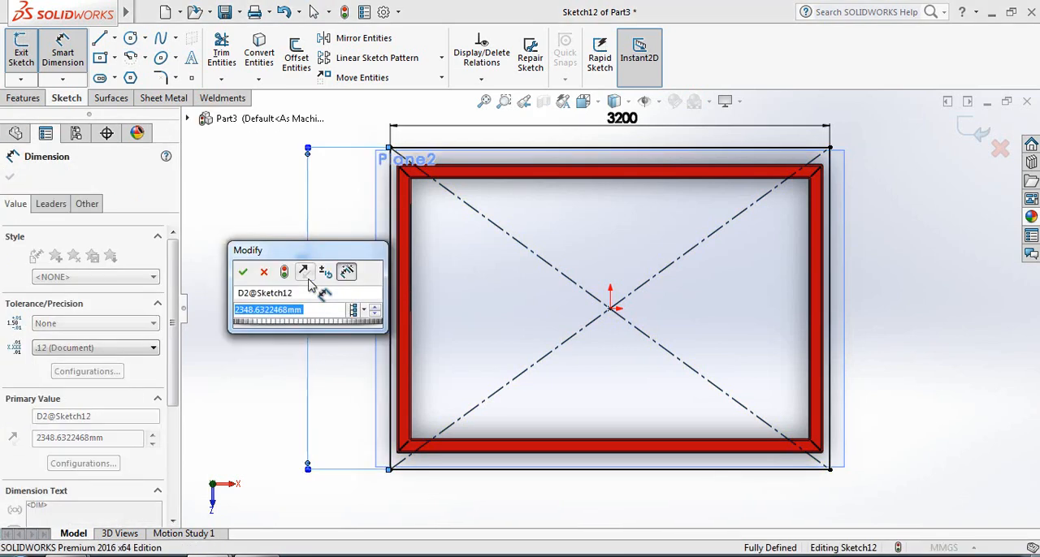
{"action": "type", "text": "22"}
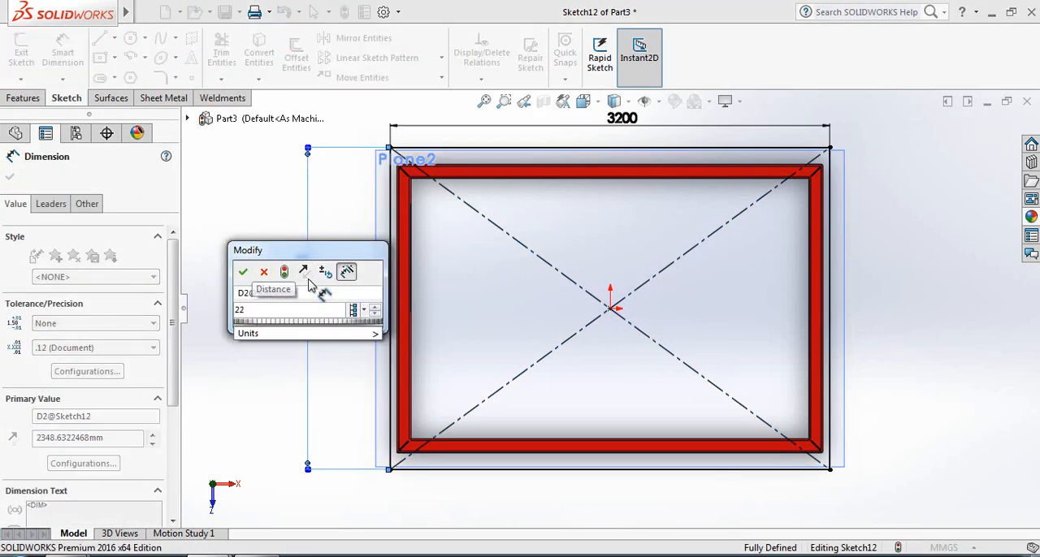
{"action": "type", "text": "00"}
{"action": "key", "text": "Return"}
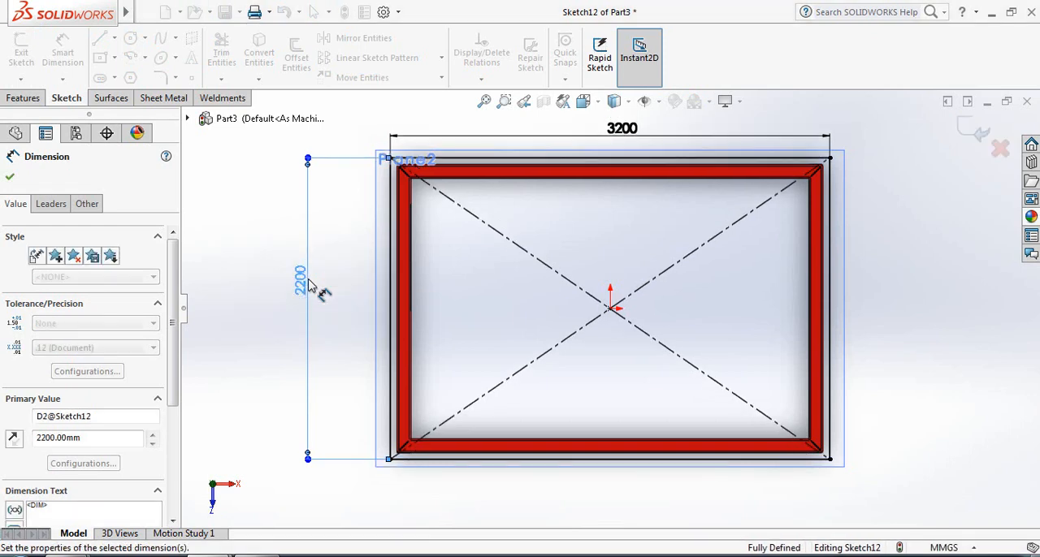
{"action": "left_click", "coordinate": [10, 178]}
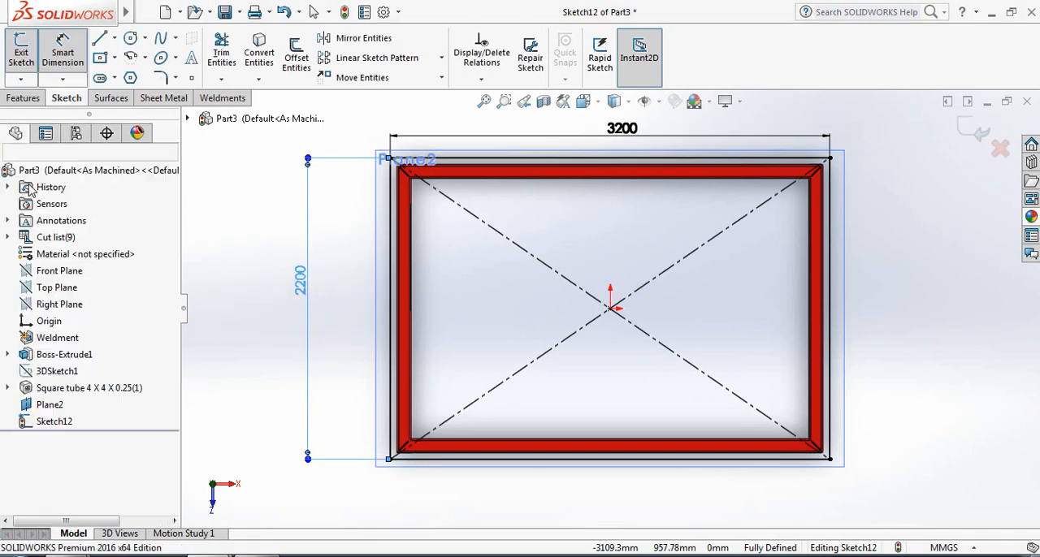
{"action": "key", "text": "Escape"}
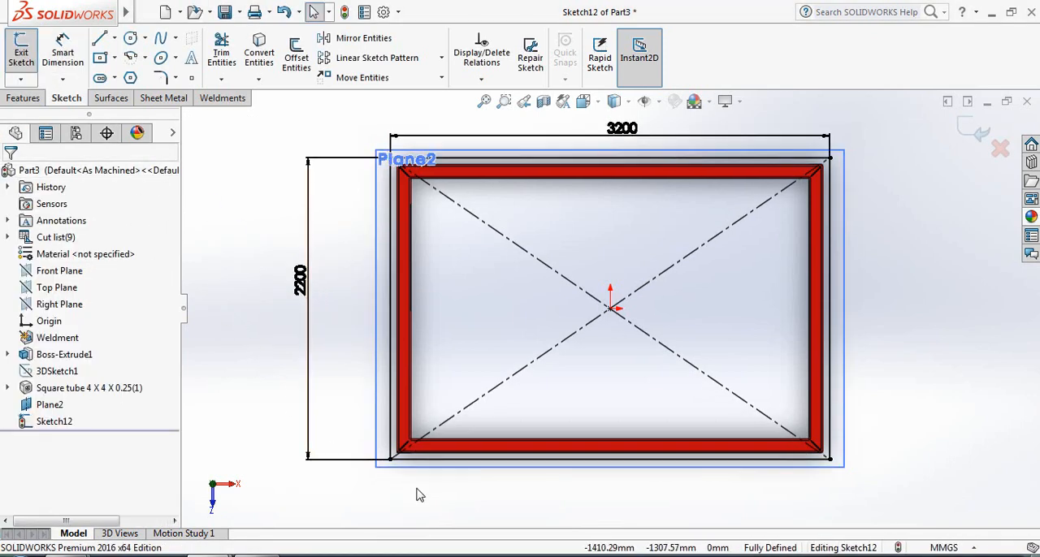
Hide the offset reference plane above the table frame
{"action": "middle_click_drag", "start_coordinate": [418, 492], "coordinate": [397, 287]}
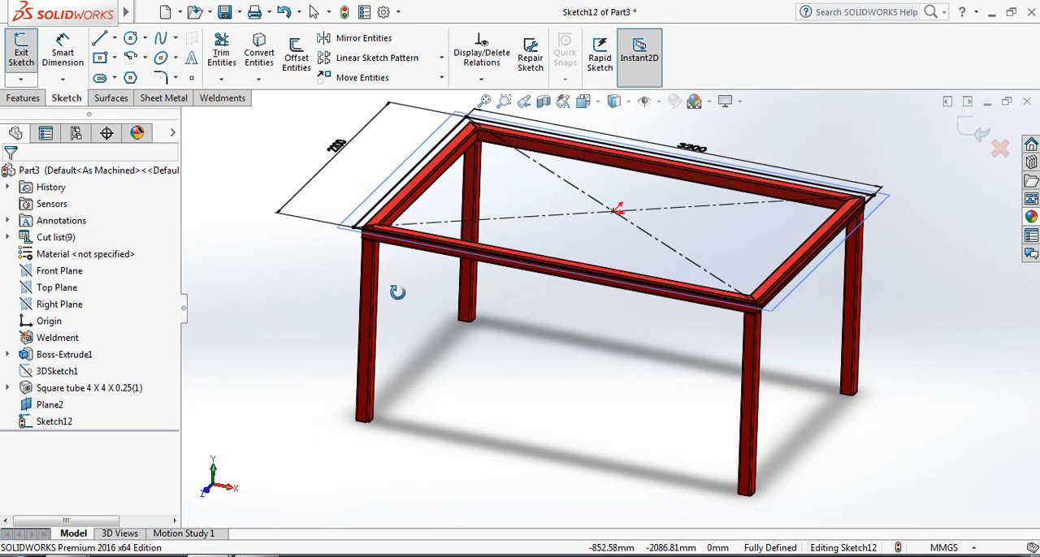
{"action": "right_click", "coordinate": [53, 404]}
{"action": "left_click", "coordinate": [91, 290]}
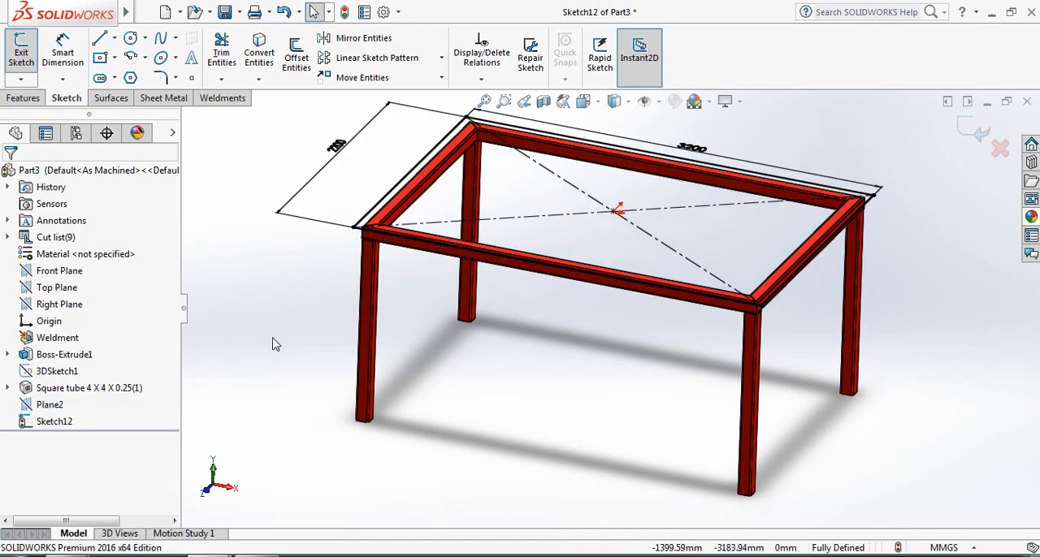
Extrude the rectangle sketch upward as a blind boss with a depth of 100 mm to form the tabletop
{"action": "left_click", "coordinate": [29, 100]}
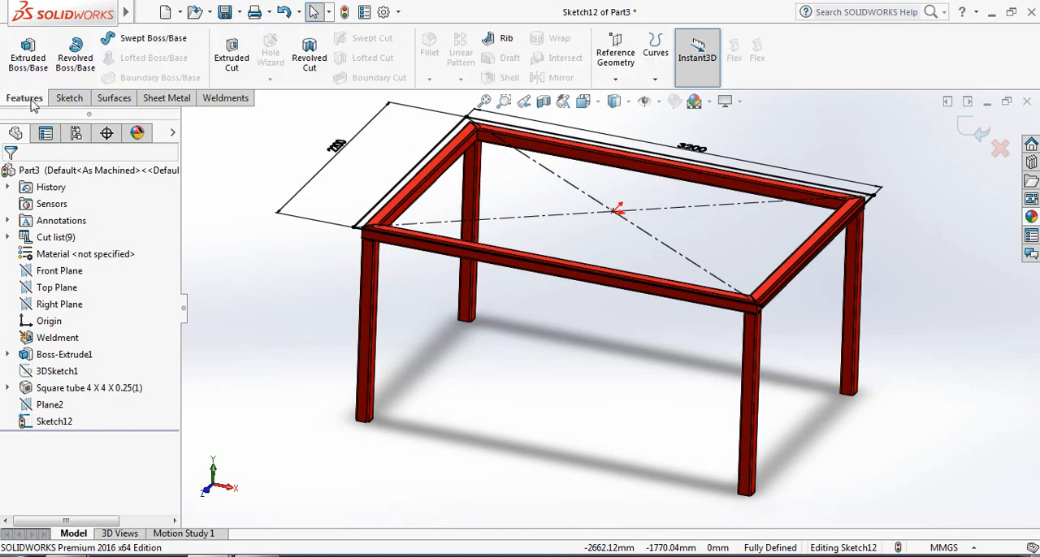
{"action": "left_click", "coordinate": [29, 56]}
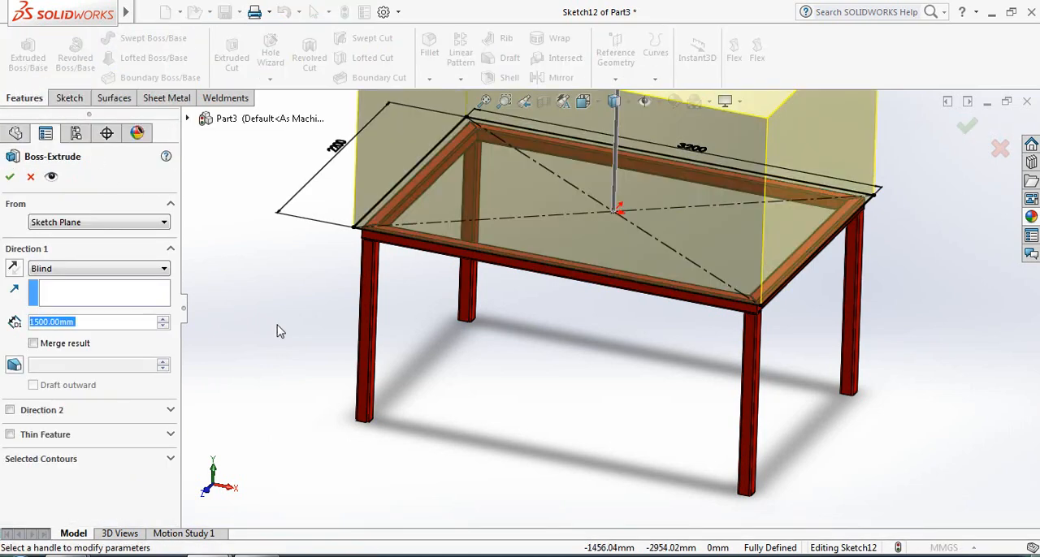
{"action": "scroll", "coordinate": [277, 325], "scroll_direction": "up", "scroll_amount": 3}
{"action": "scroll", "coordinate": [277, 331], "scroll_direction": "down", "scroll_amount": 2}
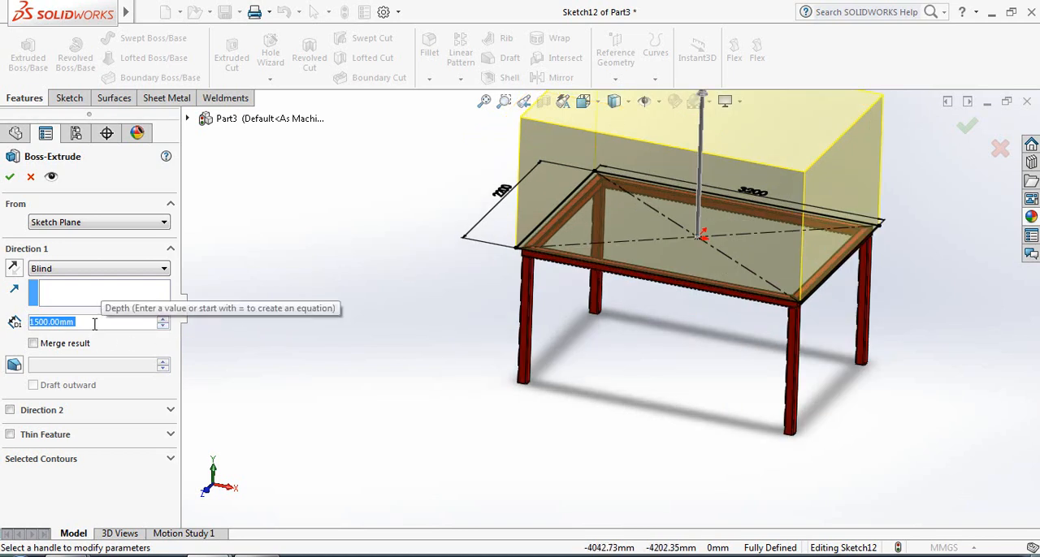
{"action": "type", "text": "100"}
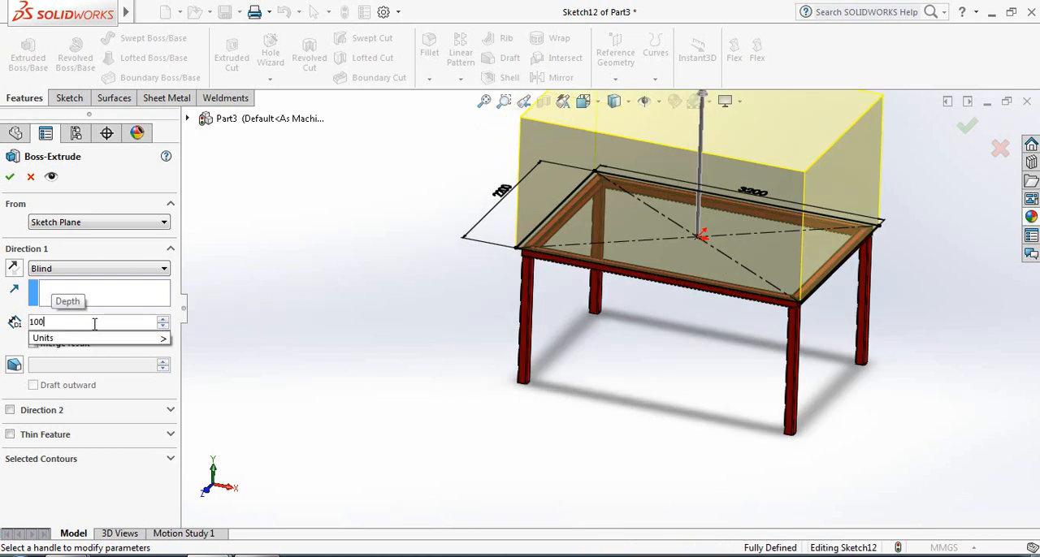
{"action": "key", "text": "Return"}
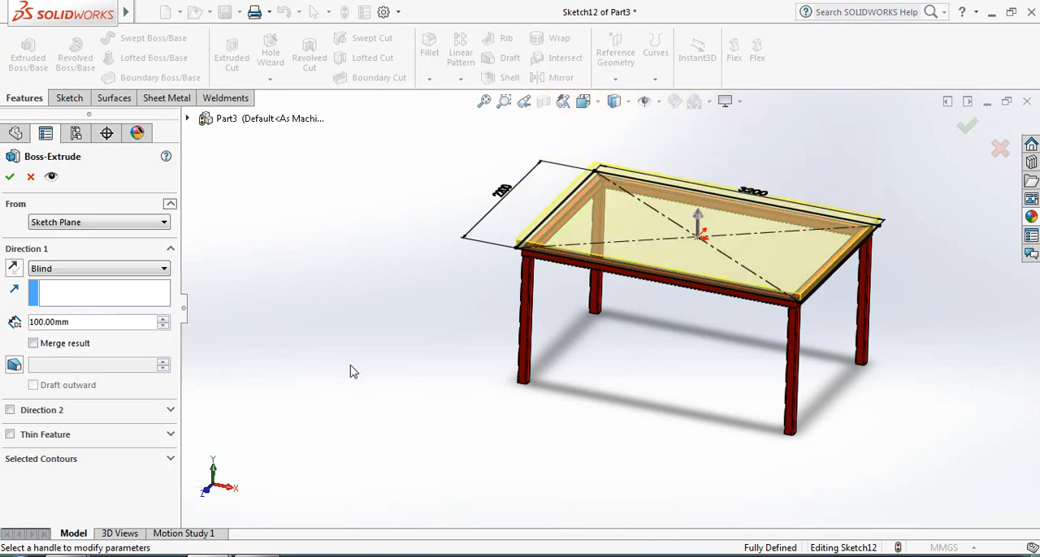
{"action": "middle_click_drag", "start_coordinate": [460, 394], "coordinate": [455, 399]}
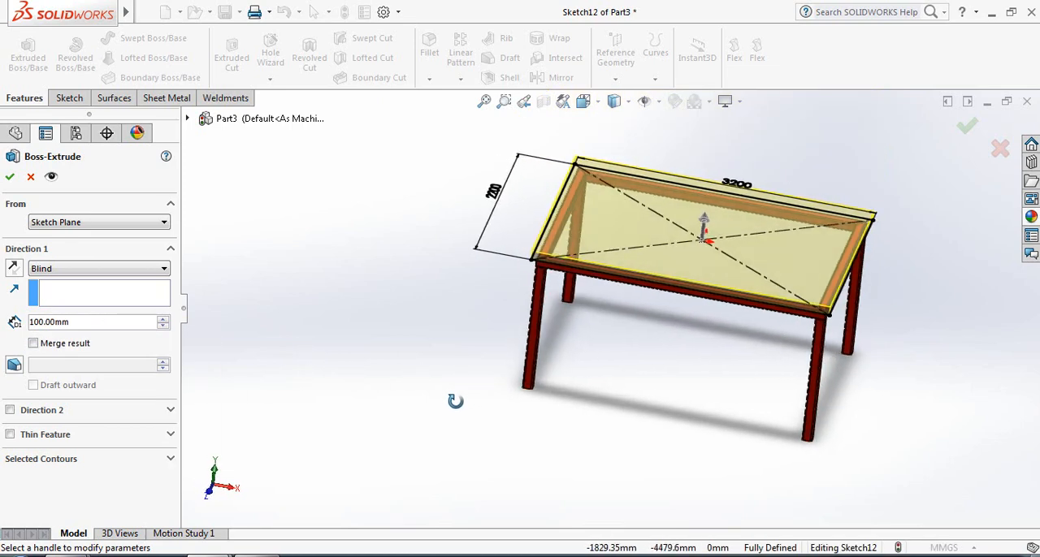
{"action": "left_click", "coordinate": [12, 178]}
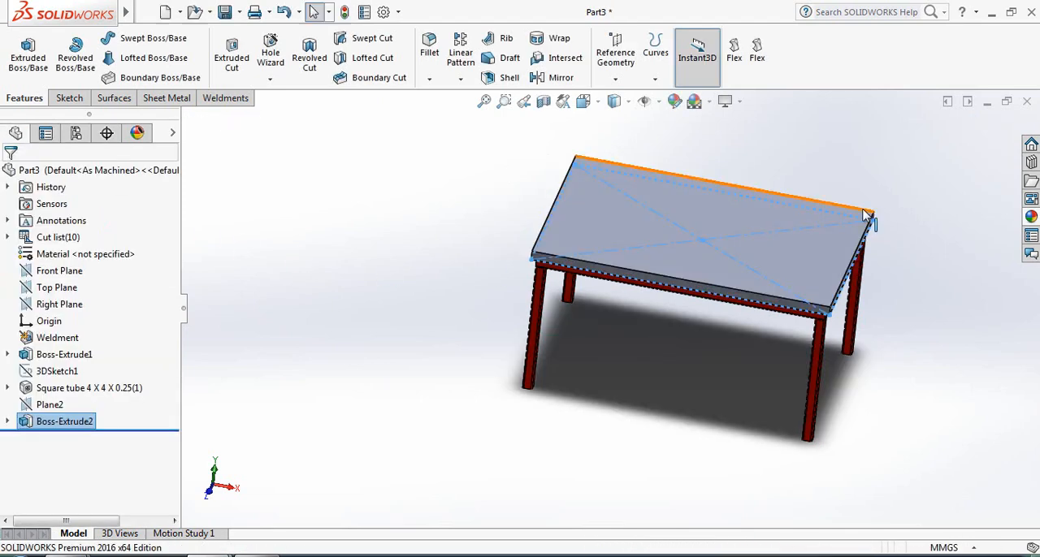
Apply the green thick glass appearance from the Thick Gloss glass appearances to the extruded tabletop
{"action": "scroll", "coordinate": [864, 213], "scroll_direction": "down", "scroll_amount": 1}
{"action": "scroll", "coordinate": [874, 345], "scroll_direction": "up", "scroll_amount": 1}
{"action": "scroll", "coordinate": [847, 325], "scroll_direction": "down", "scroll_amount": 1}
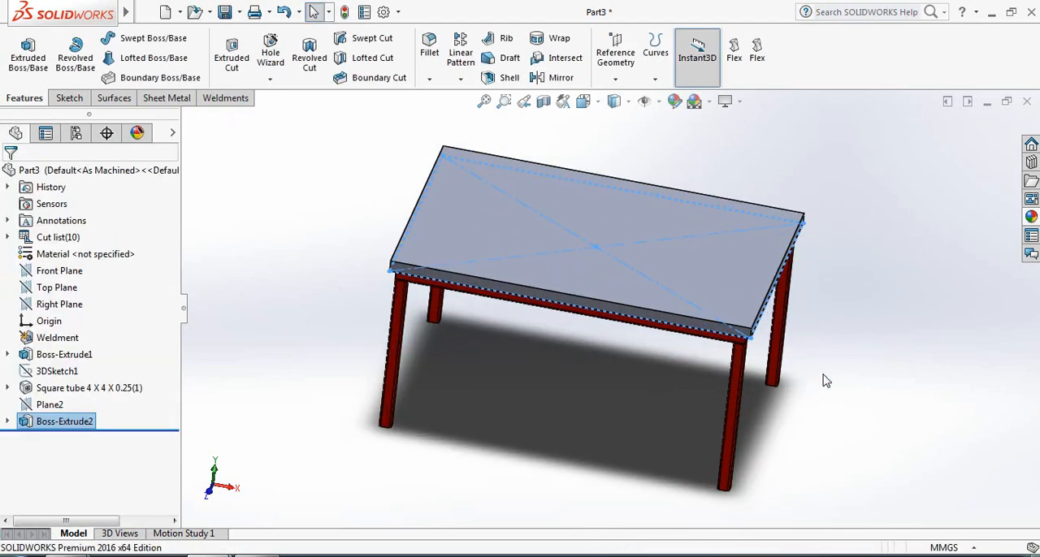
{"action": "middle_click_drag", "start_coordinate": [826, 381], "coordinate": [829, 371]}
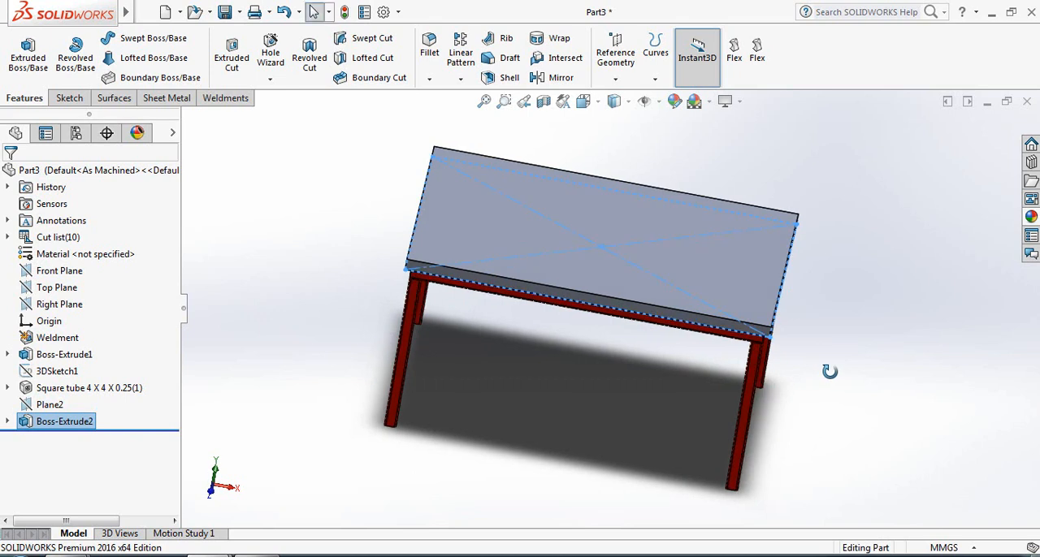
{"action": "middle_click_drag", "start_coordinate": [296, 330], "coordinate": [293, 325]}
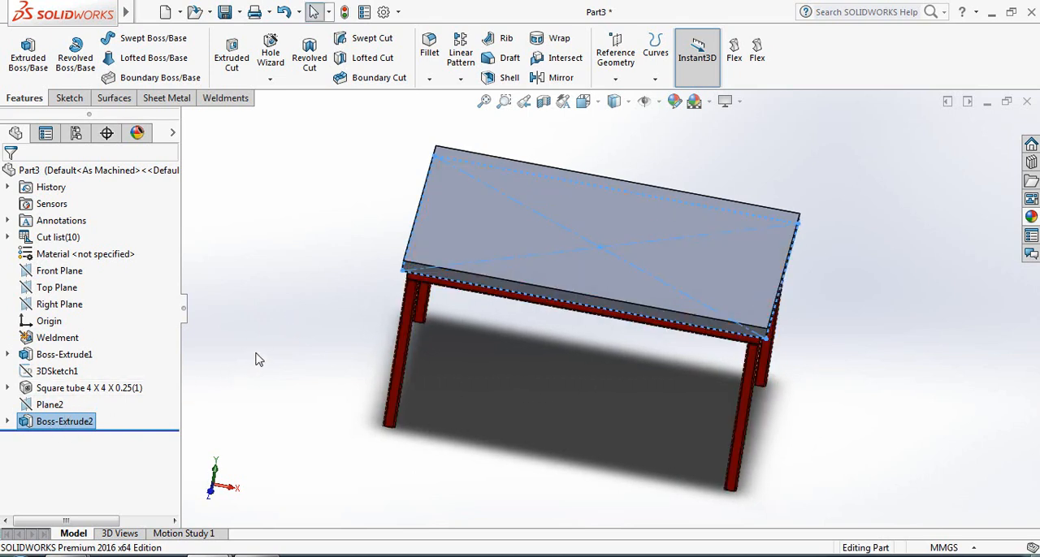
{"action": "left_click", "coordinate": [674, 101]}
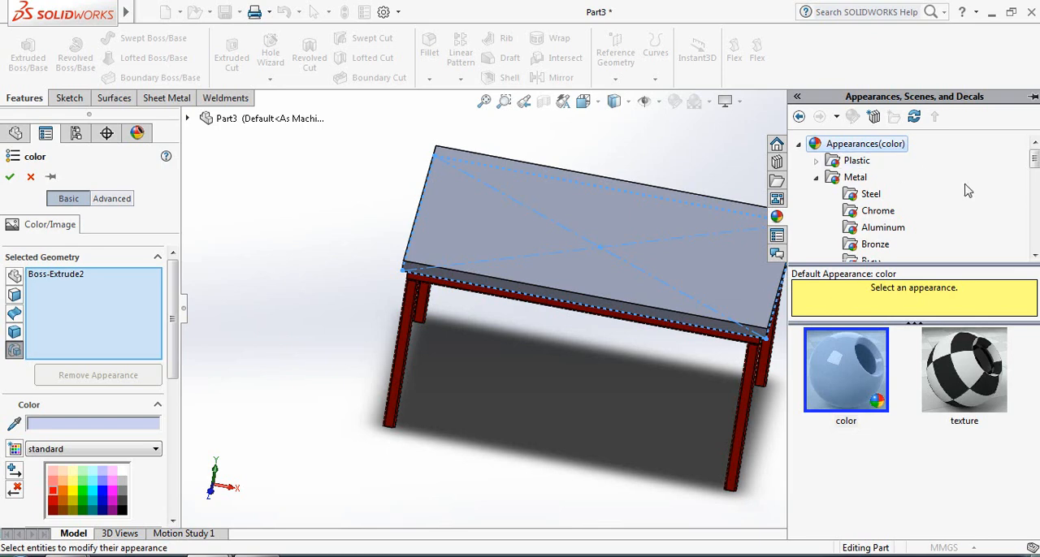
{"action": "left_click_drag", "start_coordinate": [1035, 160], "coordinate": [1035, 214]}
{"action": "left_click", "coordinate": [854, 195]}
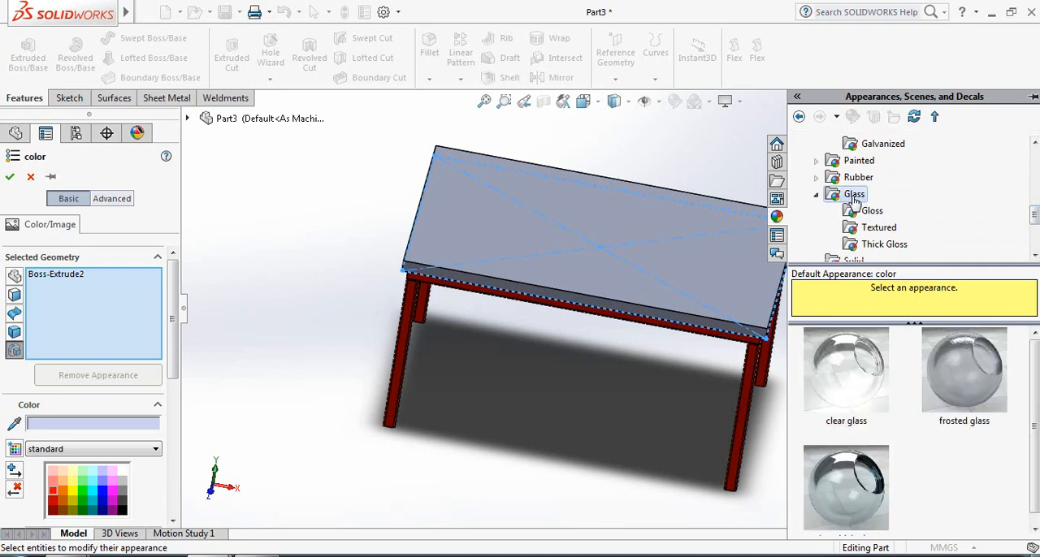
{"action": "left_click", "coordinate": [885, 245]}
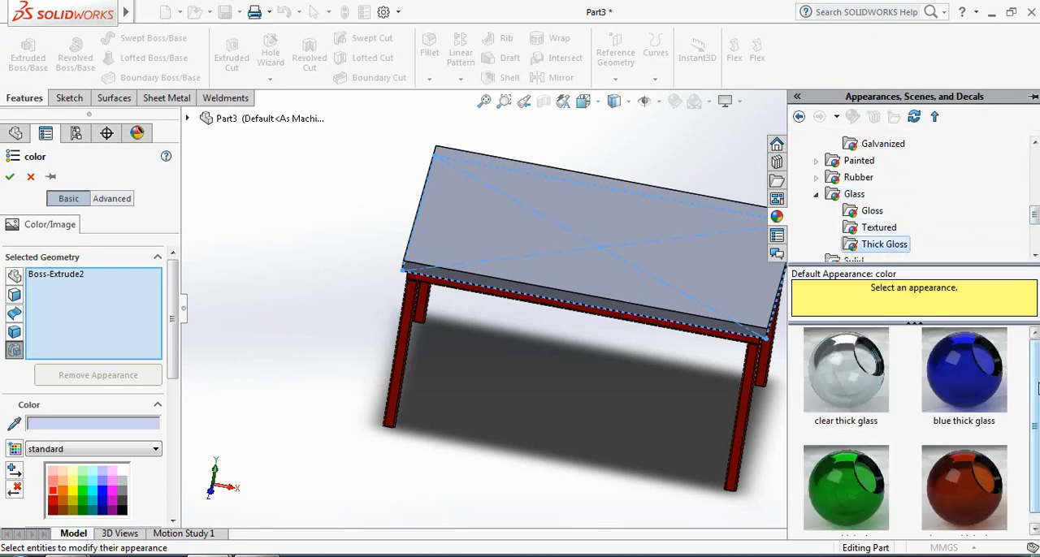
{"action": "left_click_drag", "start_coordinate": [1035, 423], "coordinate": [1034, 465]}
{"action": "left_click", "coordinate": [851, 497]}
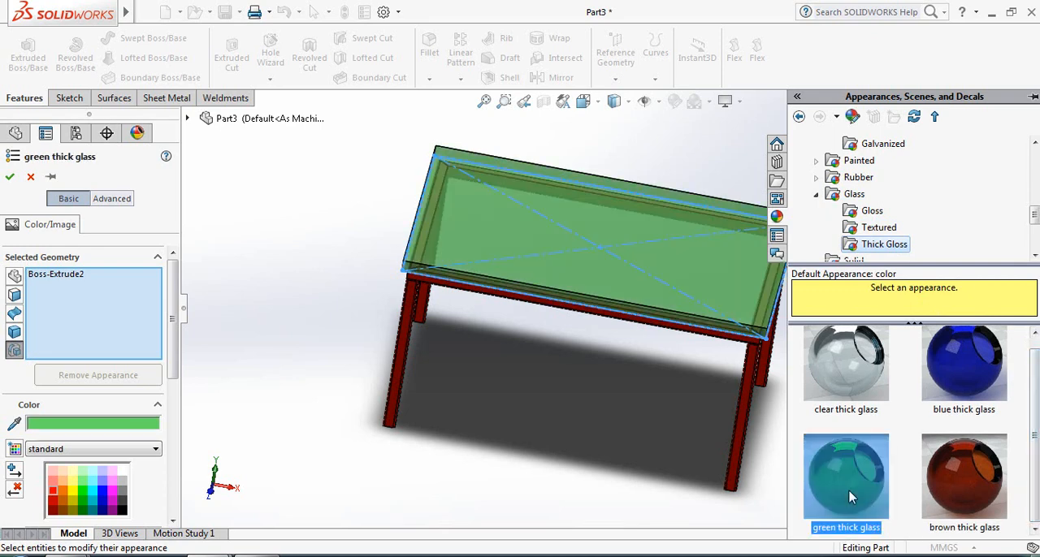
Try several colour swatches on the tabletop's glass appearance, and accept the medium-light green from the standard palette
{"action": "mouse_move", "coordinate": [866, 496]}
{"action": "left_click", "coordinate": [87, 495]}
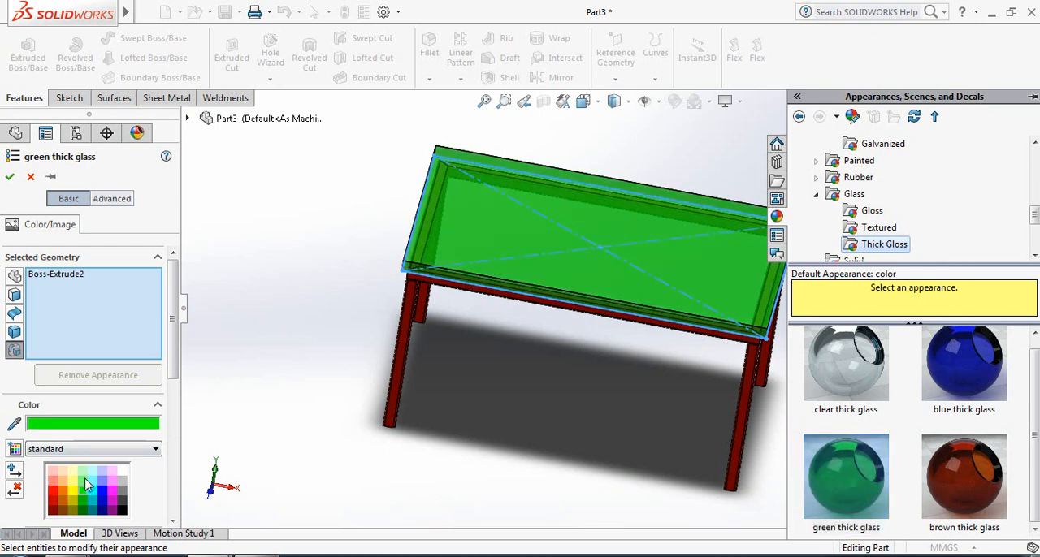
{"action": "left_click", "coordinate": [87, 486]}
{"action": "left_click", "coordinate": [83, 474]}
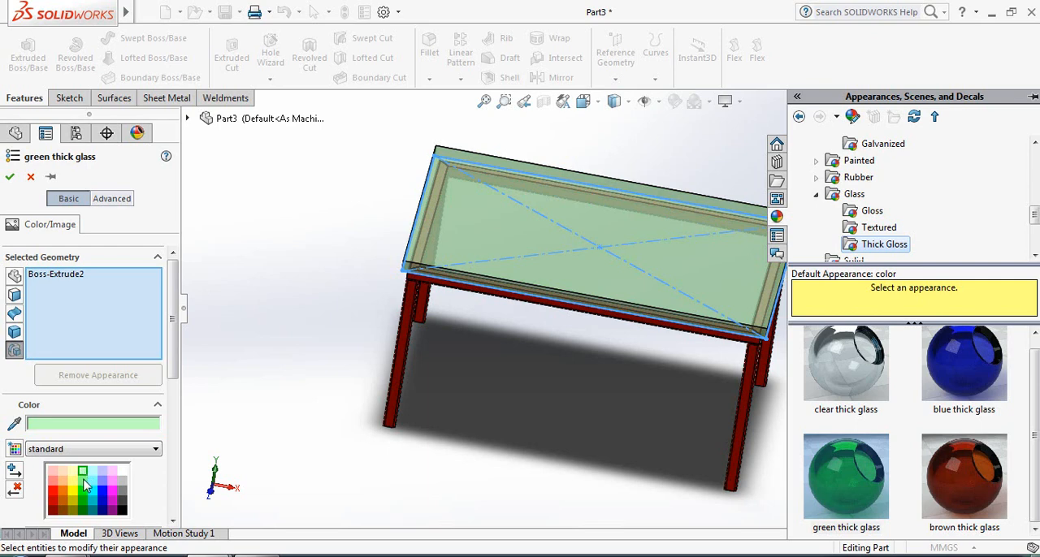
{"action": "left_click", "coordinate": [86, 485]}
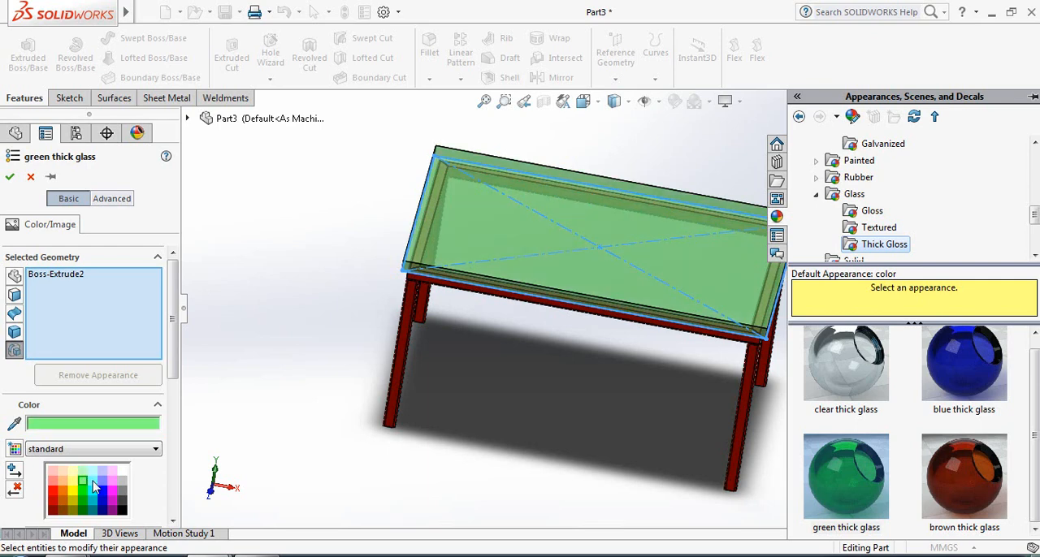
{"action": "left_click", "coordinate": [93, 485]}
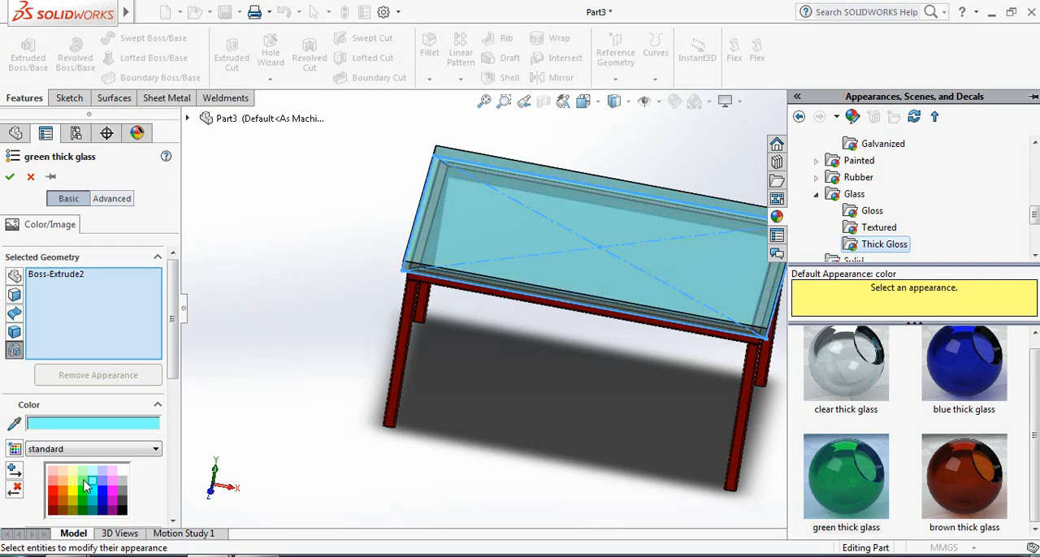
{"action": "left_click", "coordinate": [85, 486]}
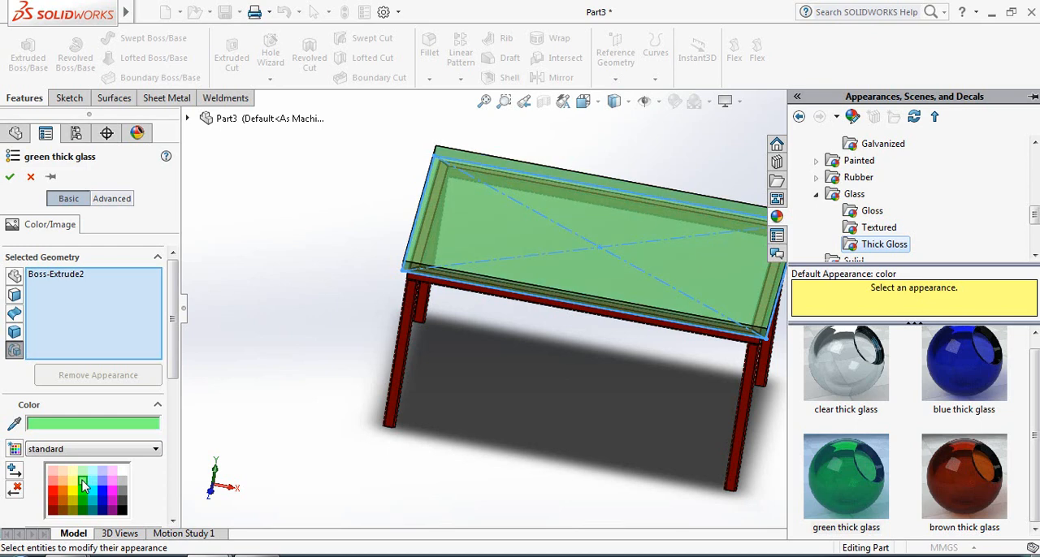
{"action": "left_click", "coordinate": [10, 178]}
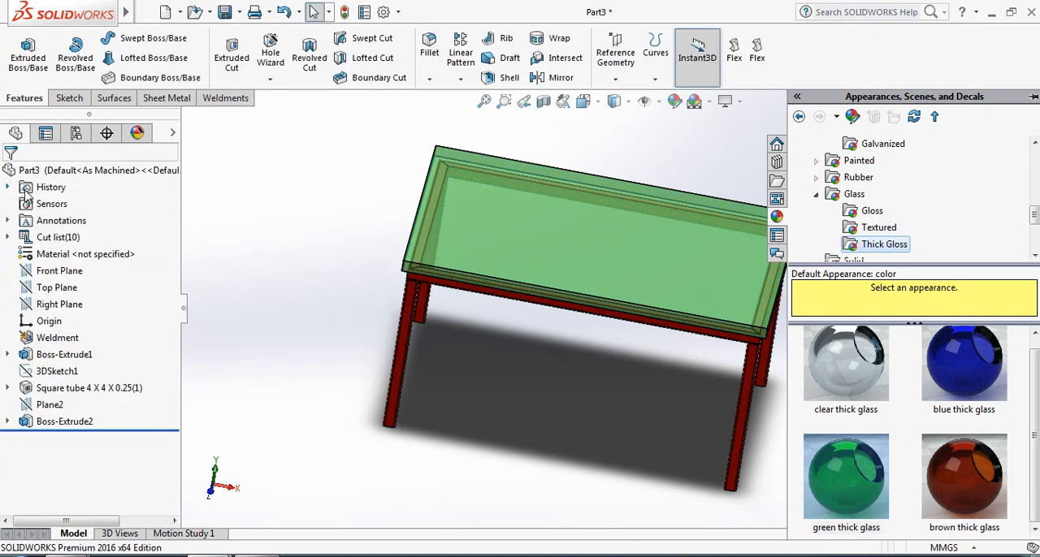
Edit the tabletop's boss extrusion and set its blind depth to 10 mm
{"action": "middle_click_drag", "start_coordinate": [252, 309], "coordinate": [281, 295]}
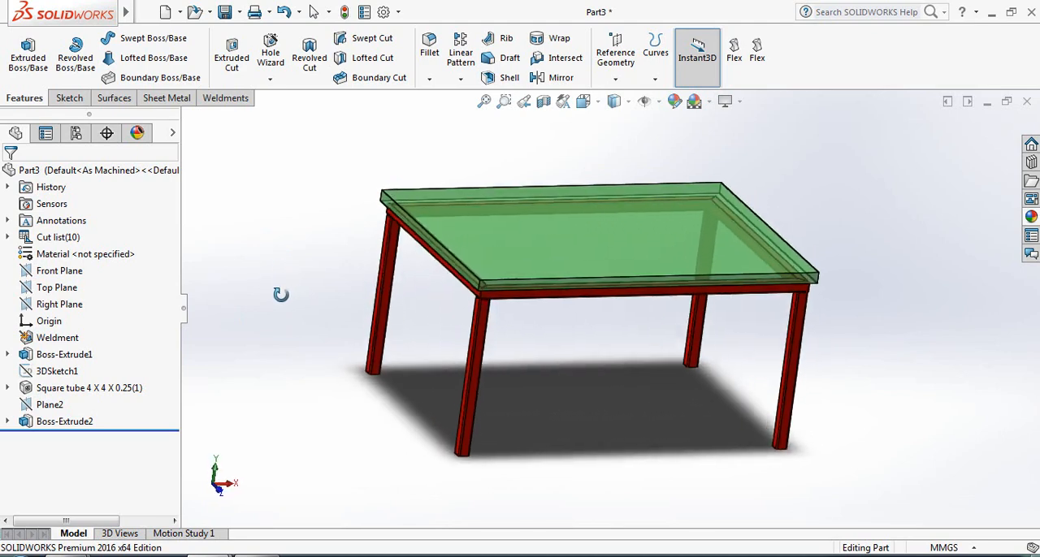
{"action": "right_click", "coordinate": [64, 426]}
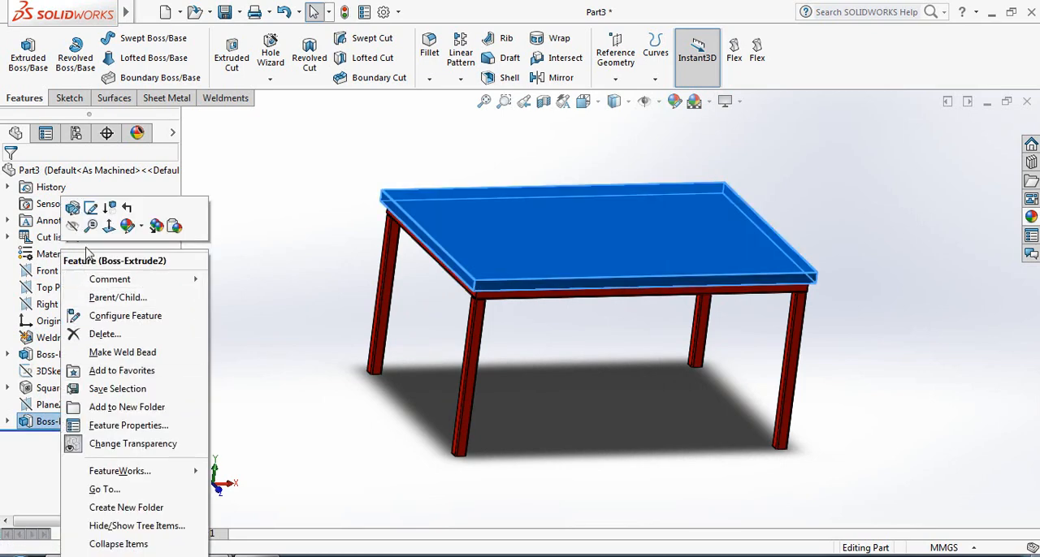
{"action": "left_click", "coordinate": [74, 213]}
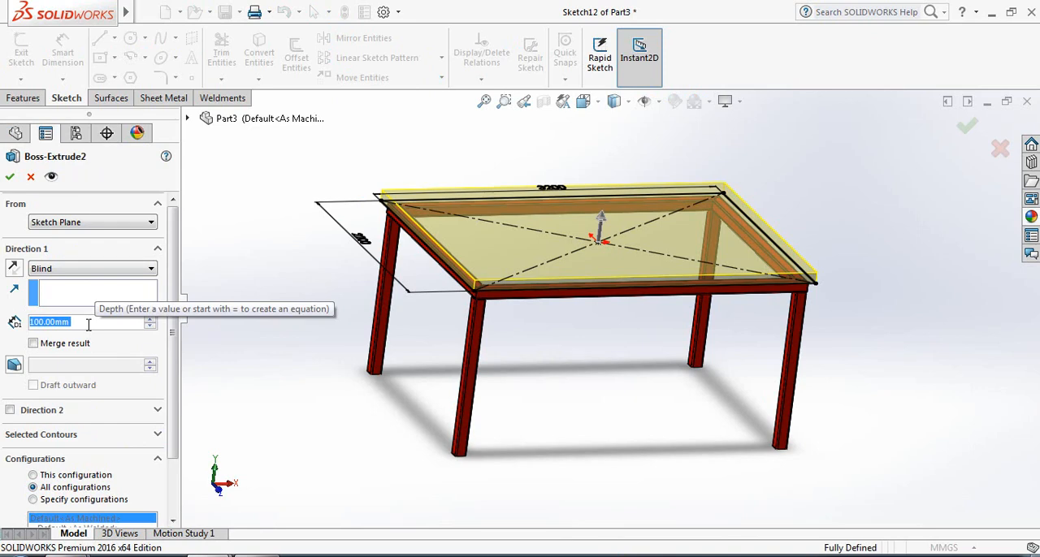
{"action": "type", "text": "10"}
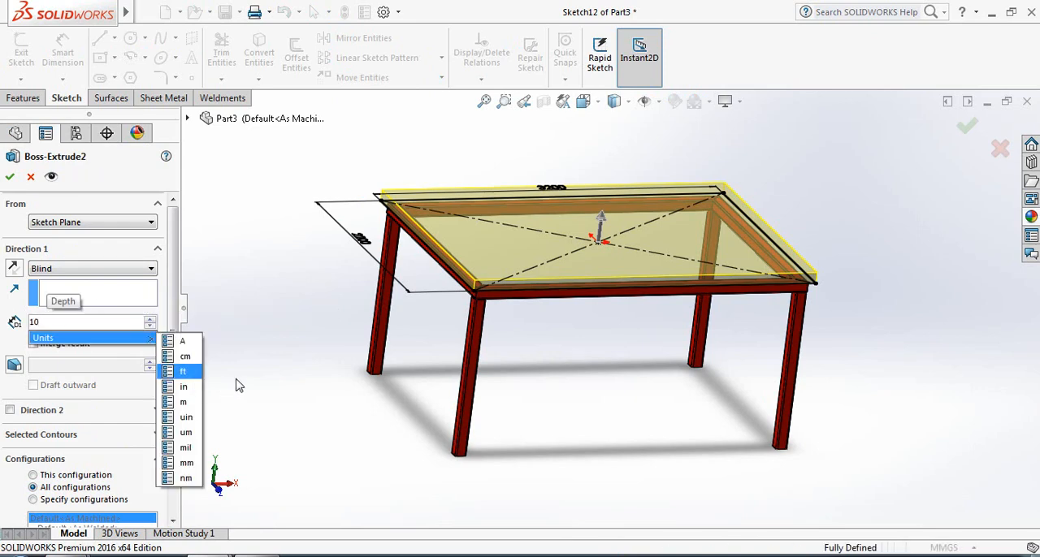
{"action": "key", "text": "Return"}
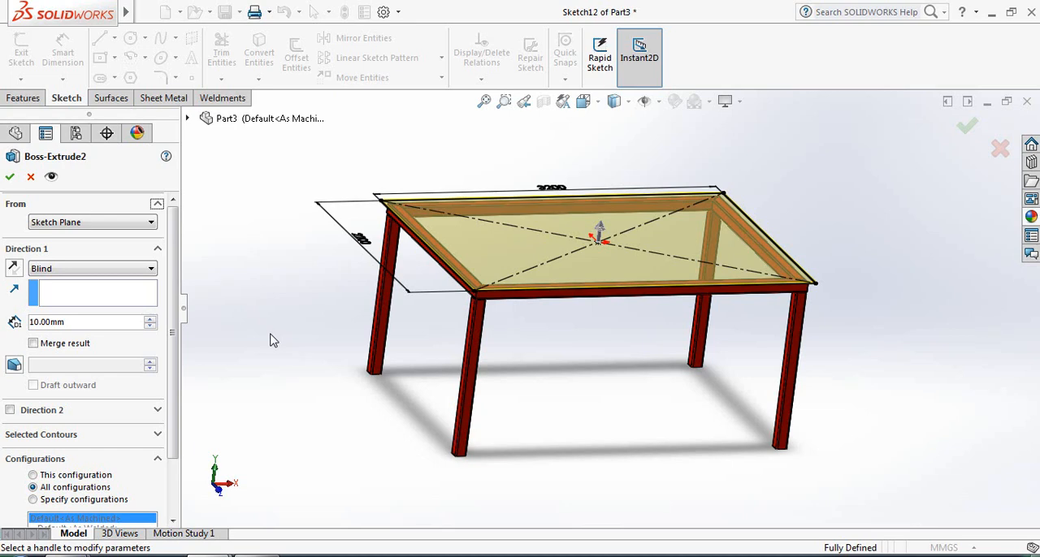
{"action": "left_click", "coordinate": [11, 179]}
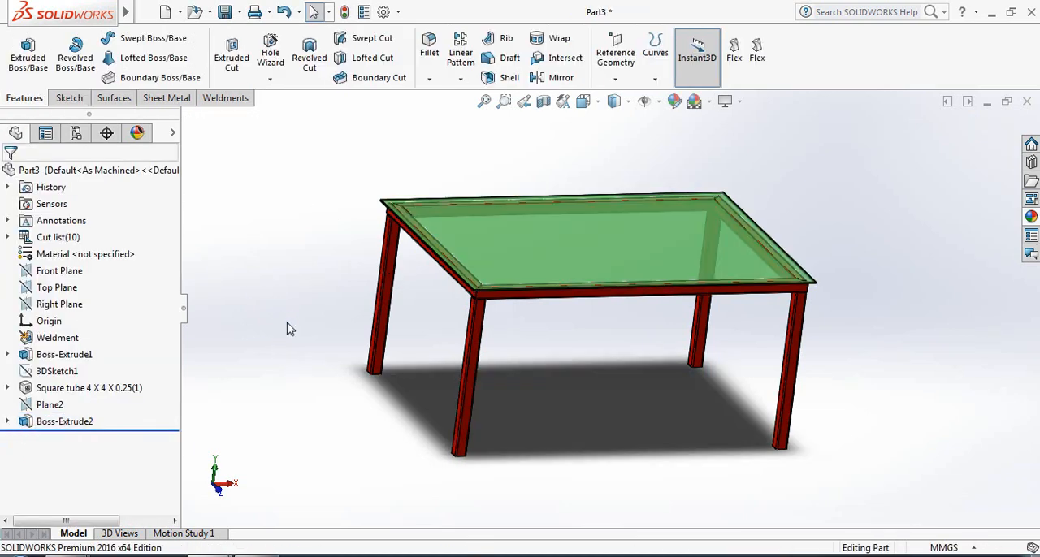
Turn on perspective display for the view of the table
{"action": "middle_click_drag", "start_coordinate": [584, 382], "coordinate": [598, 348]}
{"action": "middle_click_drag", "start_coordinate": [599, 357], "coordinate": [588, 367]}
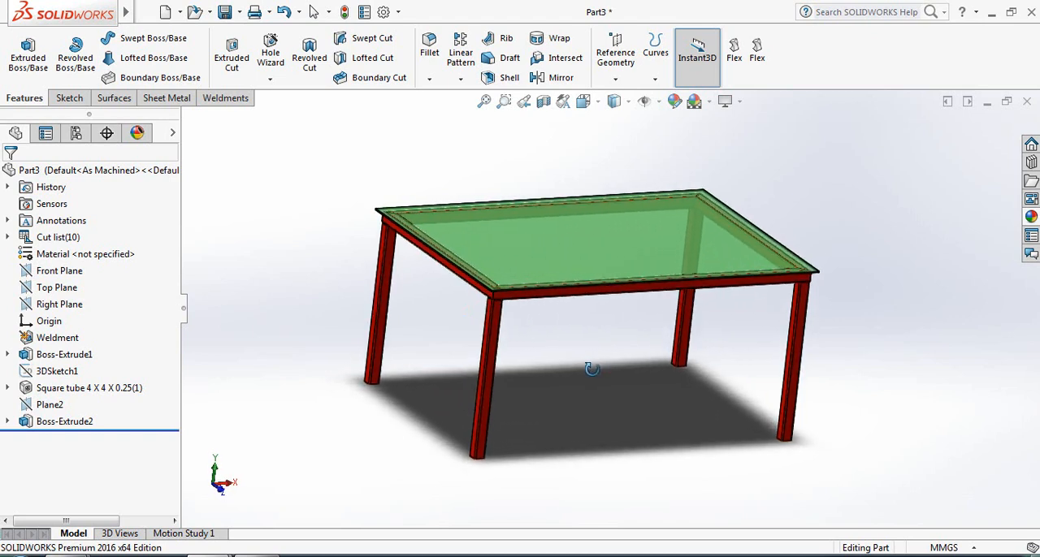
{"action": "left_click", "coordinate": [726, 101]}
{"action": "left_click", "coordinate": [764, 160]}
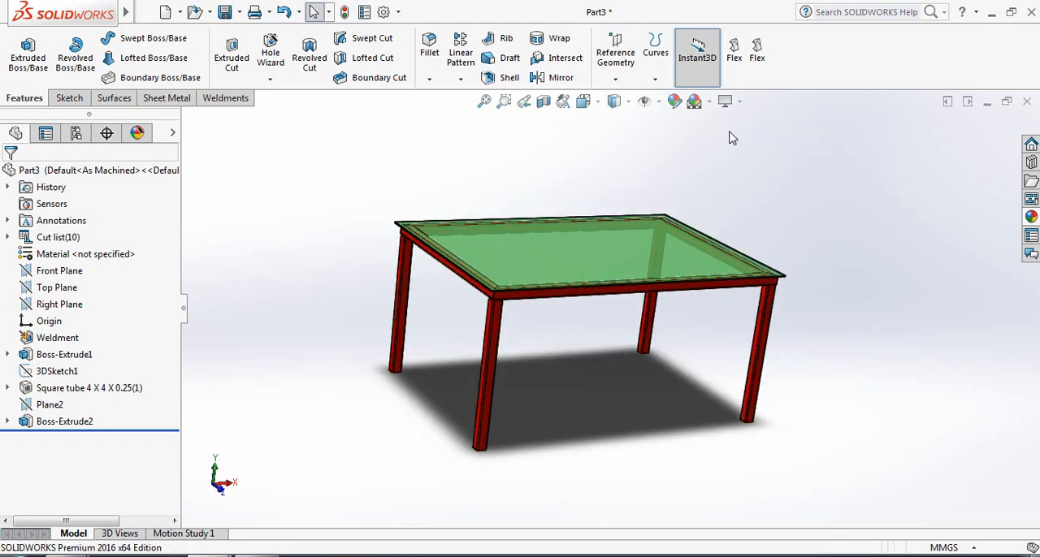
Apply the Rooftop scene as the background of the table model
{"action": "left_click", "coordinate": [695, 101]}
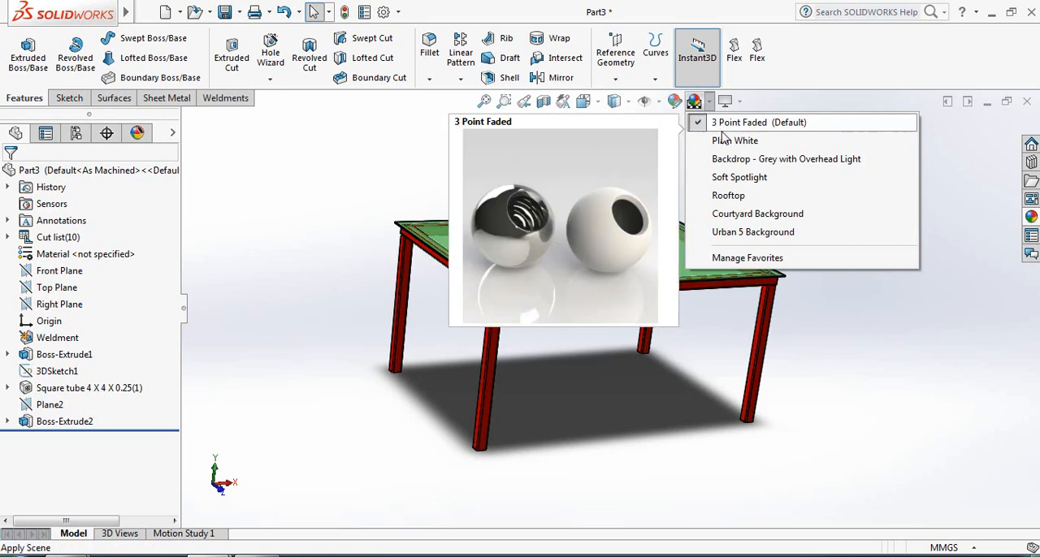
{"action": "left_click", "coordinate": [726, 195]}
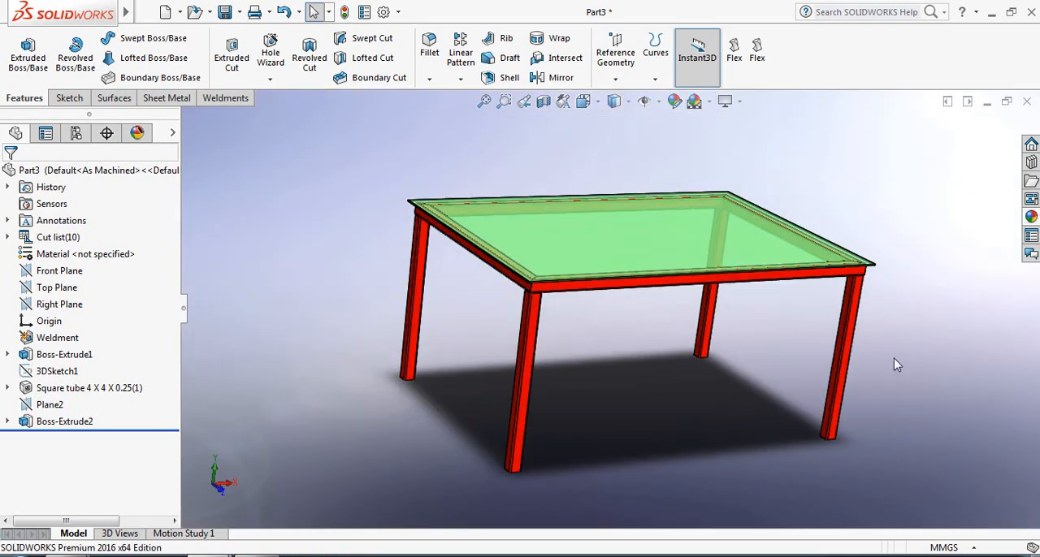
{"action": "middle_click_drag", "start_coordinate": [893, 370], "coordinate": [894, 364]}
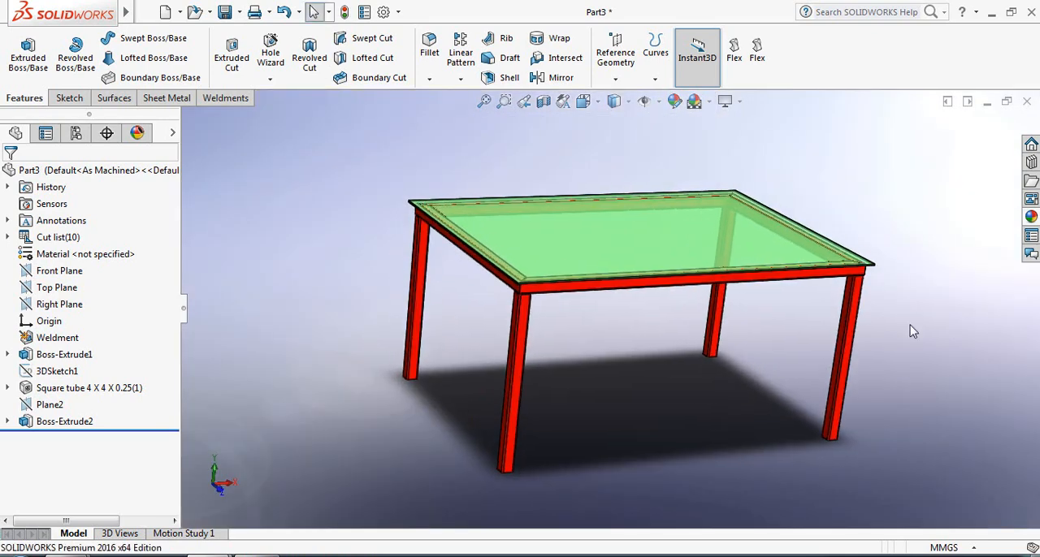